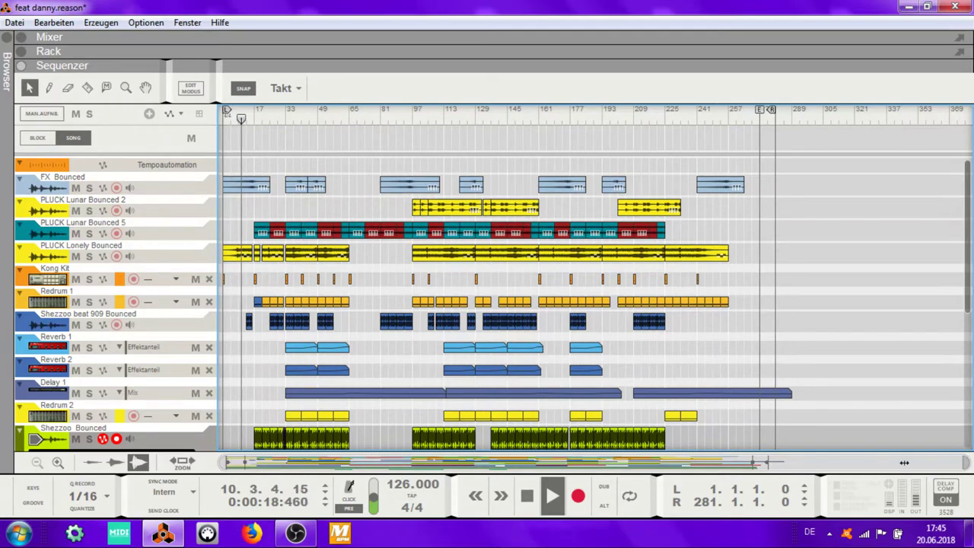
Enlarge the arrangement to about the first 100 bars with taller tracks and look through the tracks from FX Bounced to Audiospur 1.
{"action": "left_click_drag", "start_coordinate": [904, 461], "coordinate": [380, 461]}
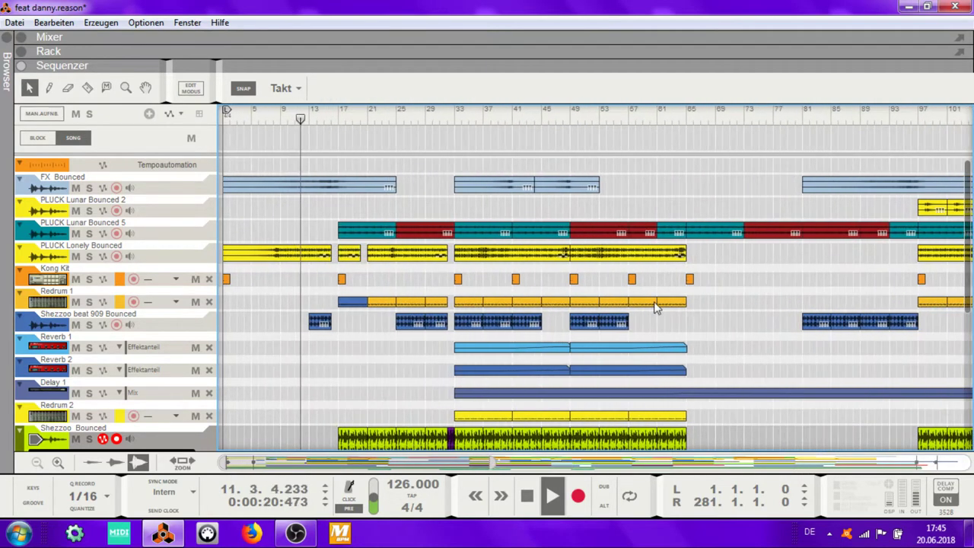
{"action": "left_click", "coordinate": [59, 462]}
{"action": "left_click", "coordinate": [60, 462]}
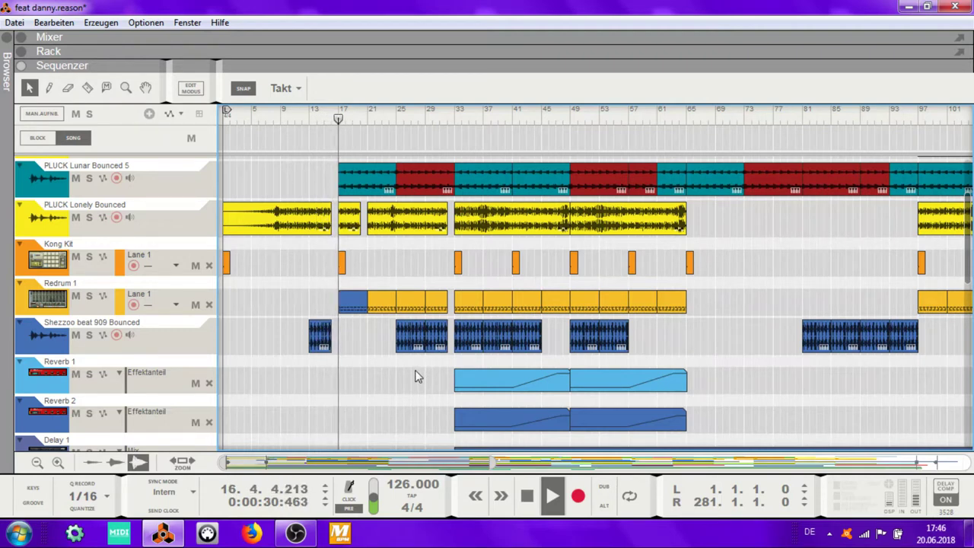
{"action": "scroll", "coordinate": [417, 376], "scroll_direction": "up", "scroll_amount": 2}
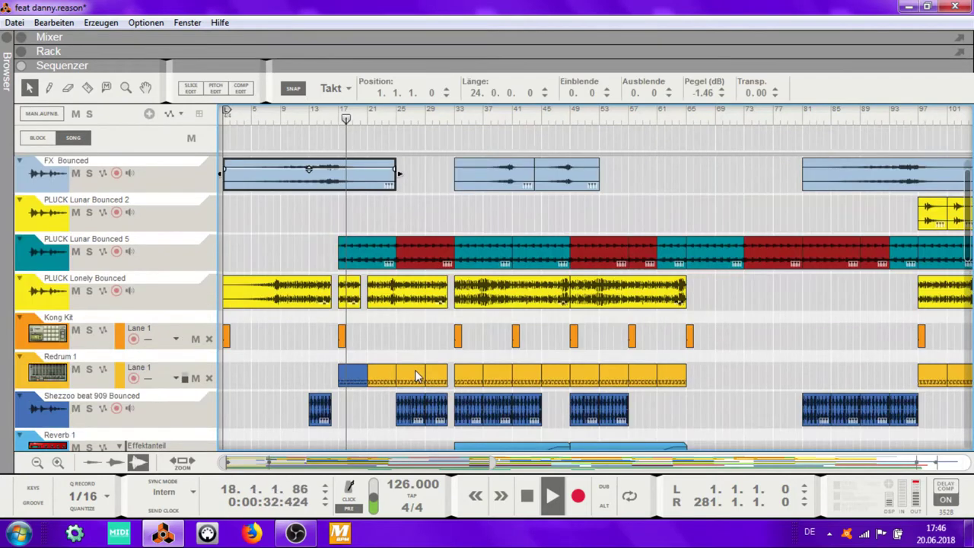
{"action": "key", "text": "Down"}
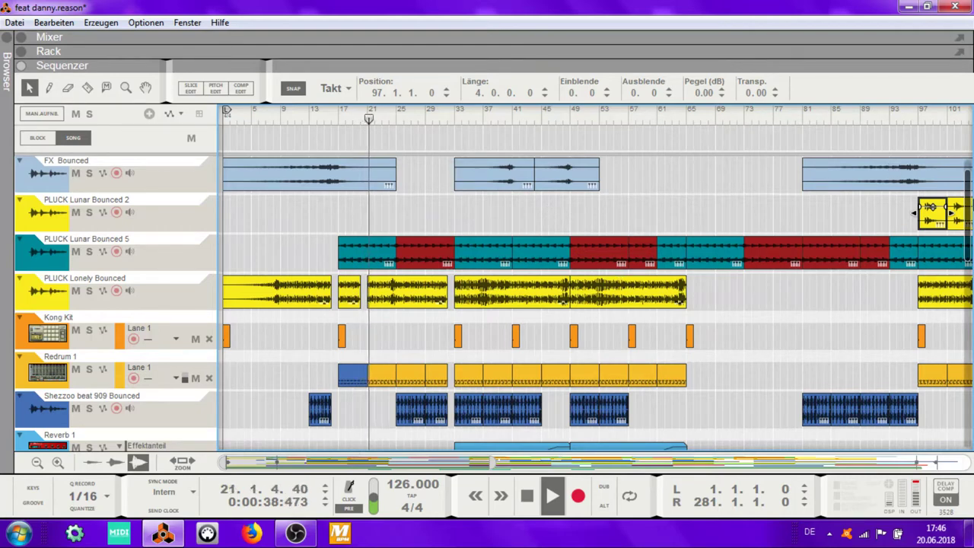
{"action": "scroll", "coordinate": [970, 221], "scroll_direction": "down", "scroll_amount": 2}
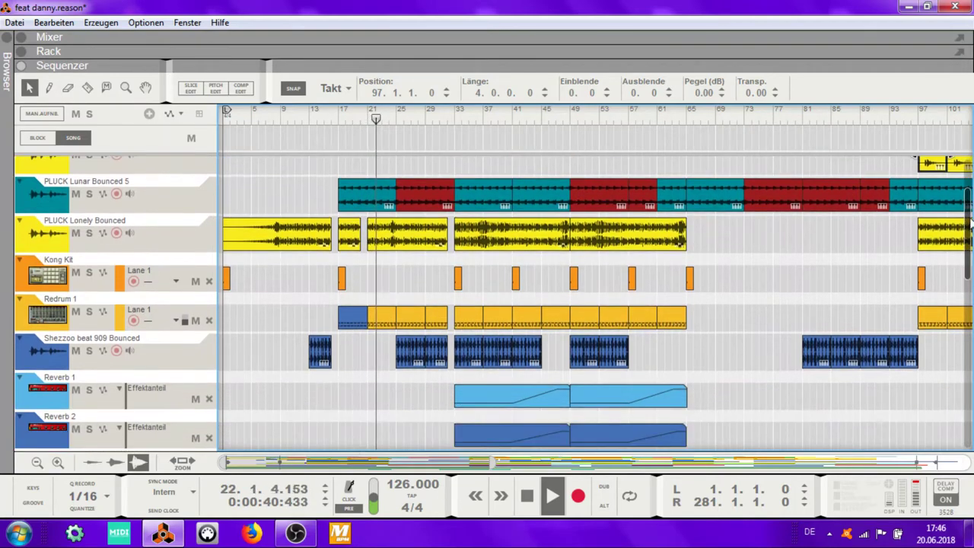
{"action": "left_click_drag", "start_coordinate": [971, 221], "coordinate": [970, 369]}
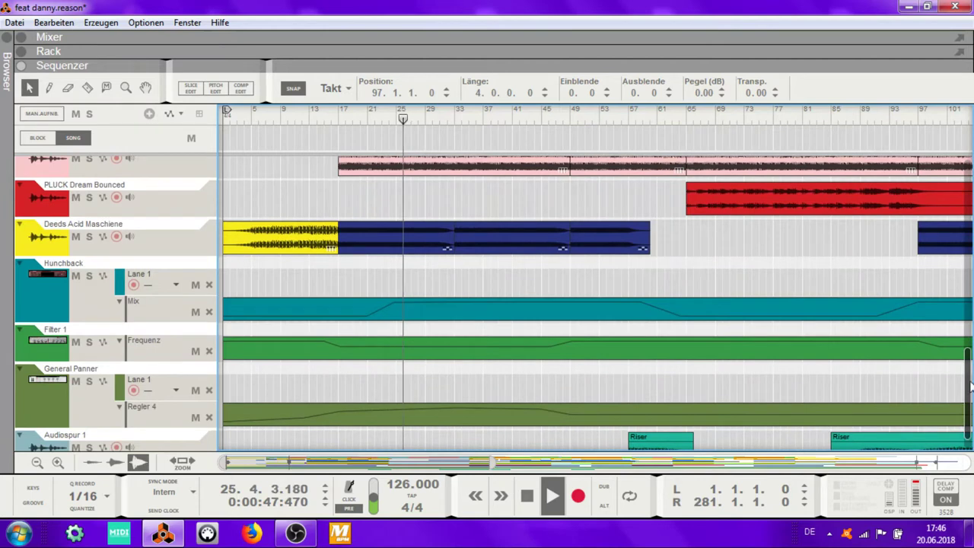
In the Hunchback Mix automation, set the points at 24.4.2.0 and 33.1.2.0 to value 100.
{"action": "double_click", "coordinate": [682, 322]}
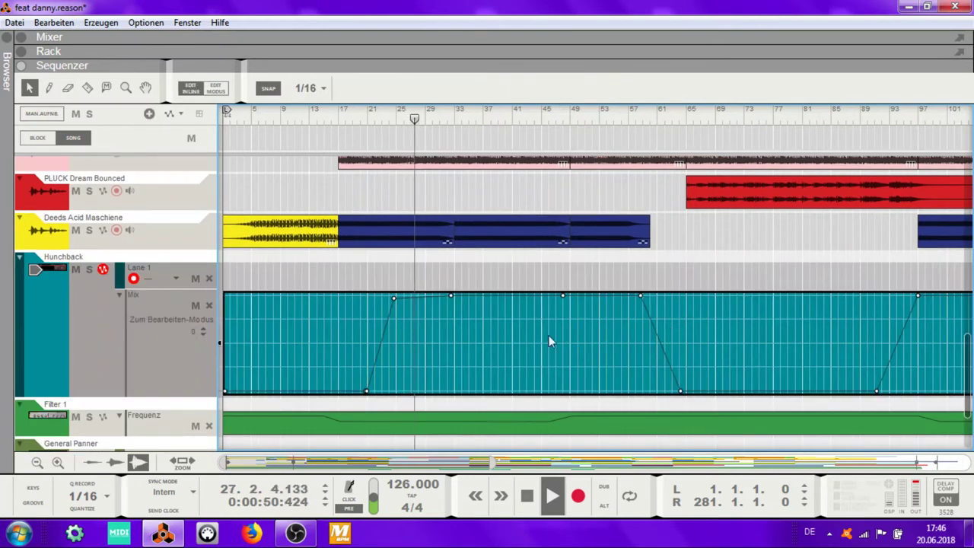
{"action": "left_click", "coordinate": [395, 296]}
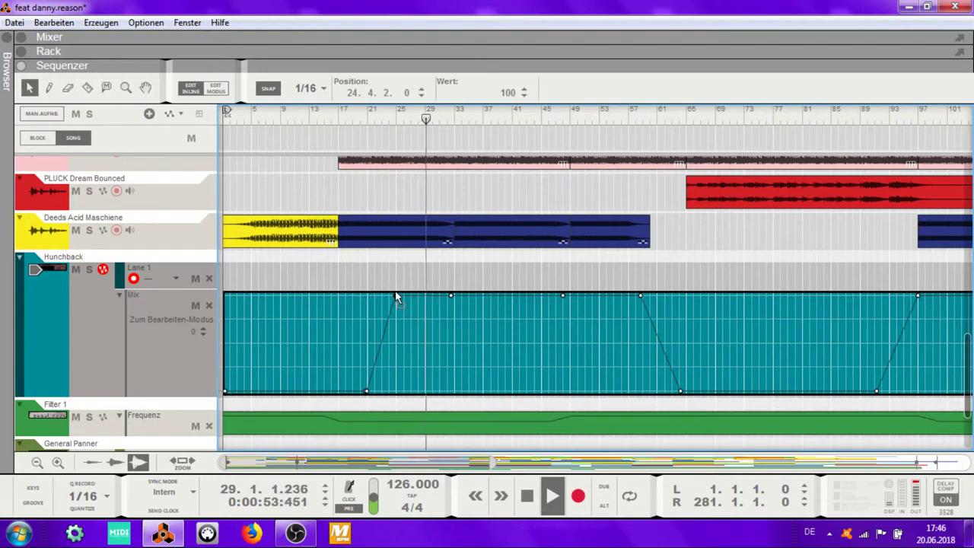
{"action": "left_click", "coordinate": [453, 293]}
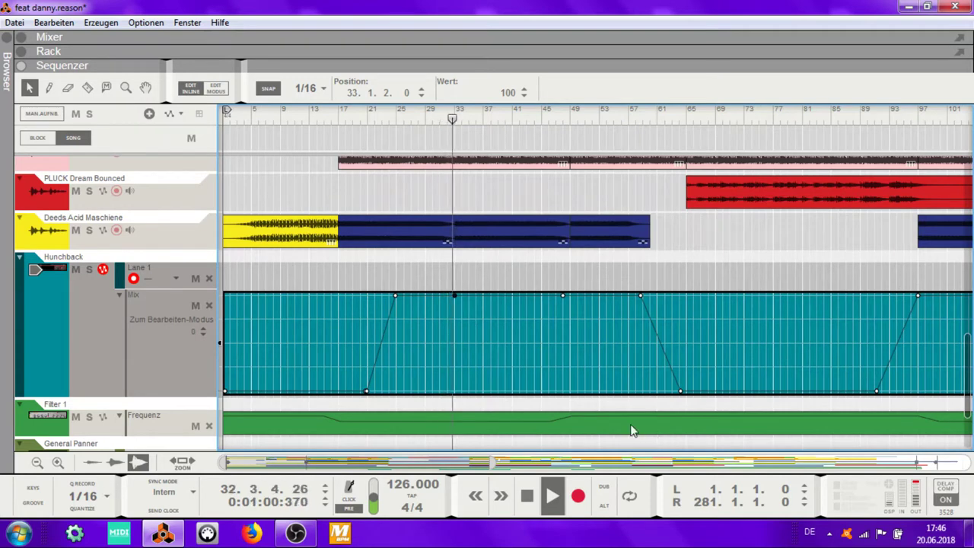
{"action": "key", "text": "Escape"}
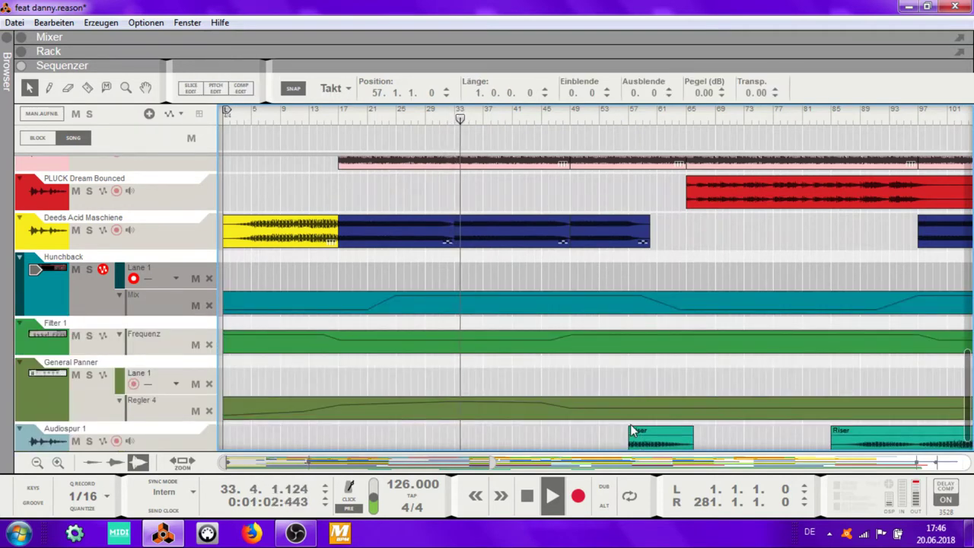
Examine the Filter 1 frequency automation and the insert effects of the Deeds Acid Maschiene track in the enlarged rack.
{"action": "double_click", "coordinate": [548, 342]}
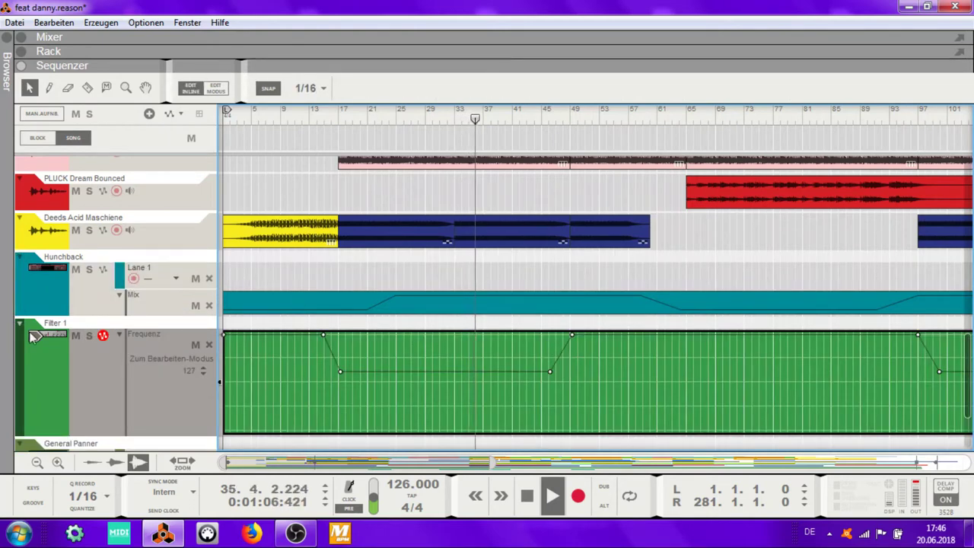
{"action": "left_click", "coordinate": [51, 387]}
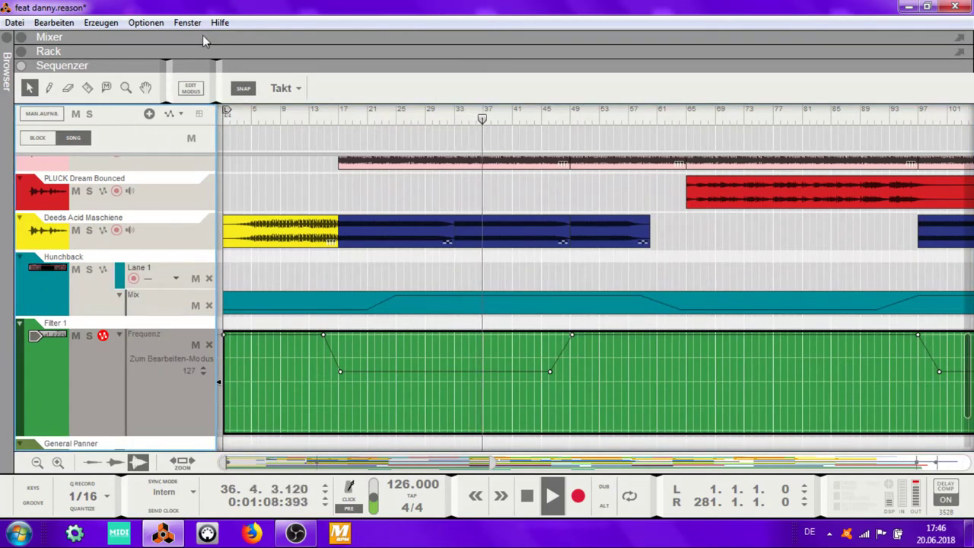
{"action": "left_click_drag", "start_coordinate": [186, 67], "coordinate": [187, 176]}
{"action": "left_click", "coordinate": [43, 70]}
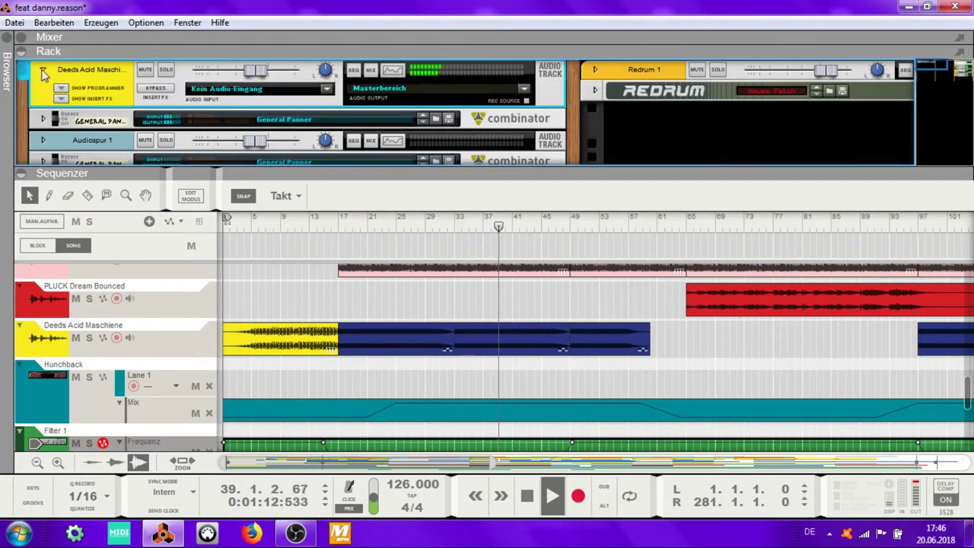
{"action": "left_click", "coordinate": [61, 98]}
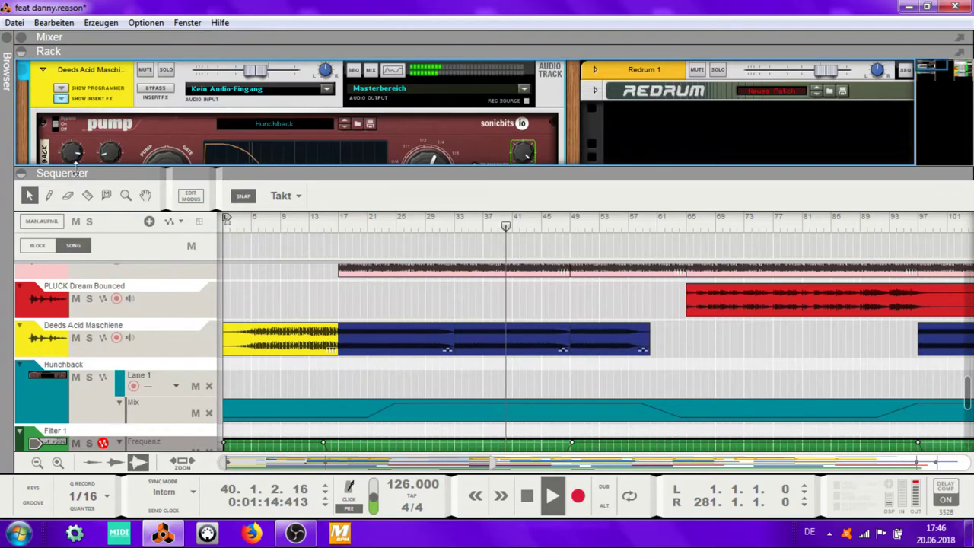
{"action": "left_click_drag", "start_coordinate": [76, 173], "coordinate": [76, 335]}
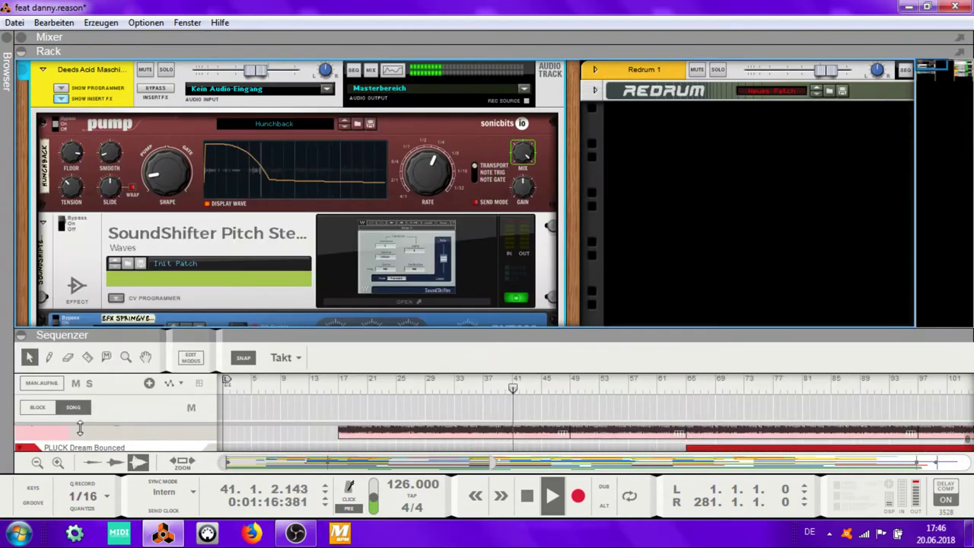
{"action": "left_click_drag", "start_coordinate": [80, 428], "coordinate": [80, 466]}
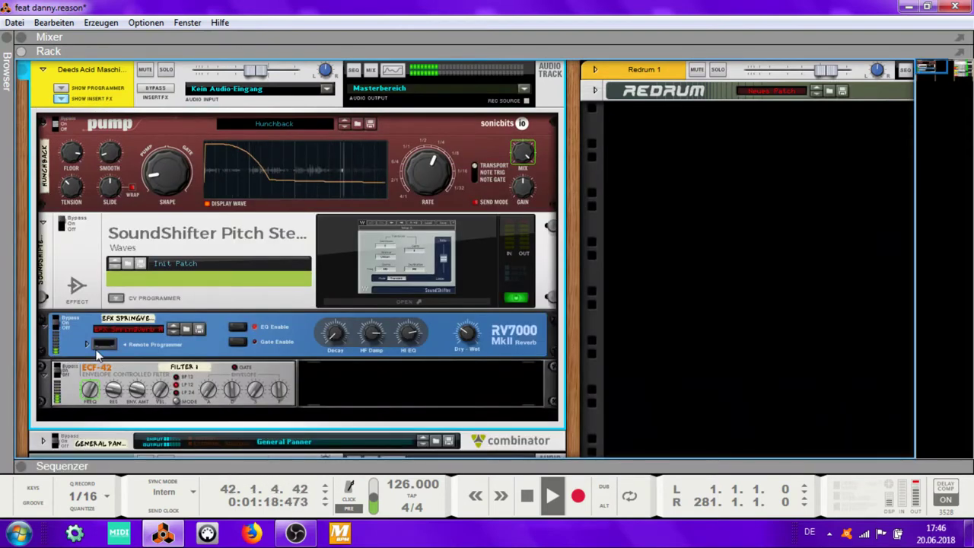
{"action": "left_click", "coordinate": [44, 71]}
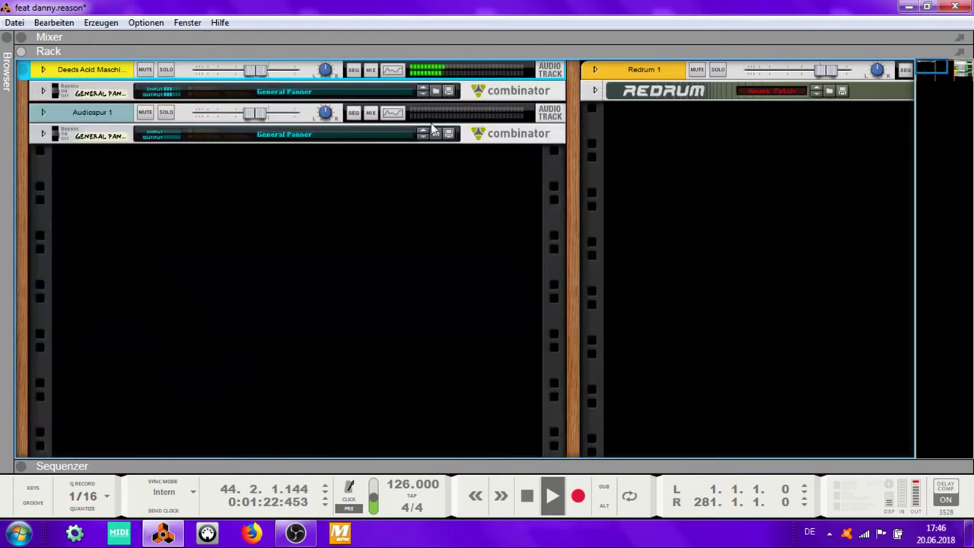
Unfold the Kong Kit drum designer in the rack, inspect its BD 1 pad and fold the device again.
{"action": "left_click_drag", "start_coordinate": [574, 156], "coordinate": [2, 205]}
{"action": "left_click_drag", "start_coordinate": [544, 161], "coordinate": [154, 31]}
{"action": "left_click", "coordinate": [378, 207]}
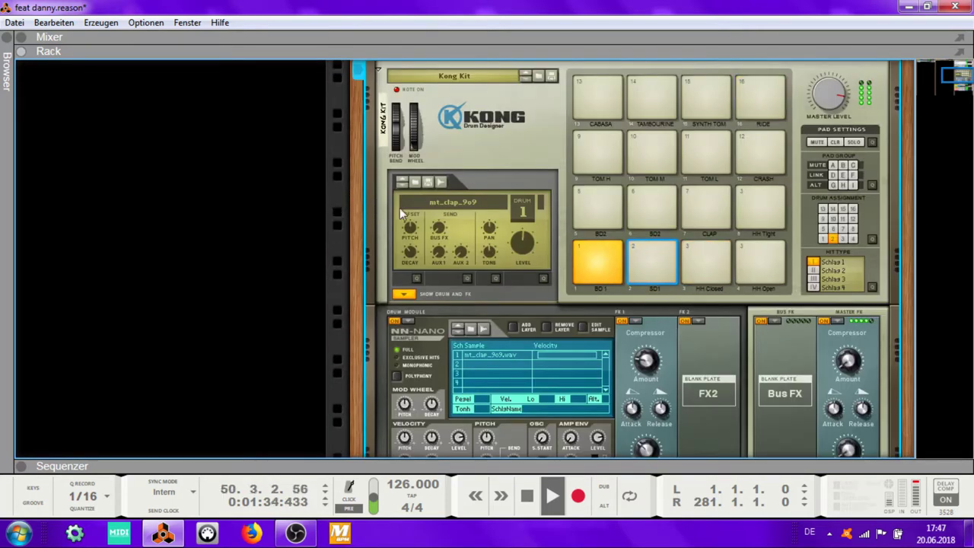
{"action": "left_click", "coordinate": [596, 269]}
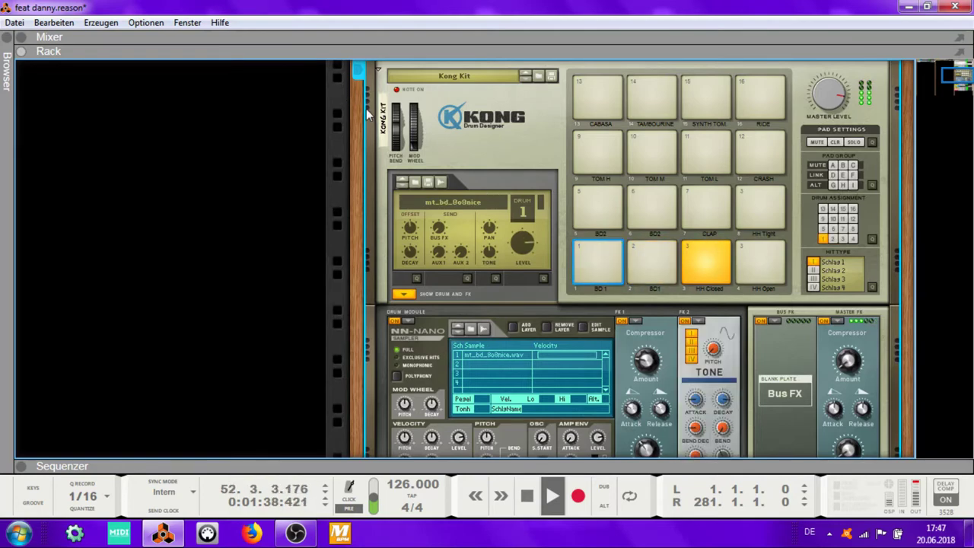
{"action": "scroll", "coordinate": [359, 112], "scroll_direction": "up", "scroll_amount": 3}
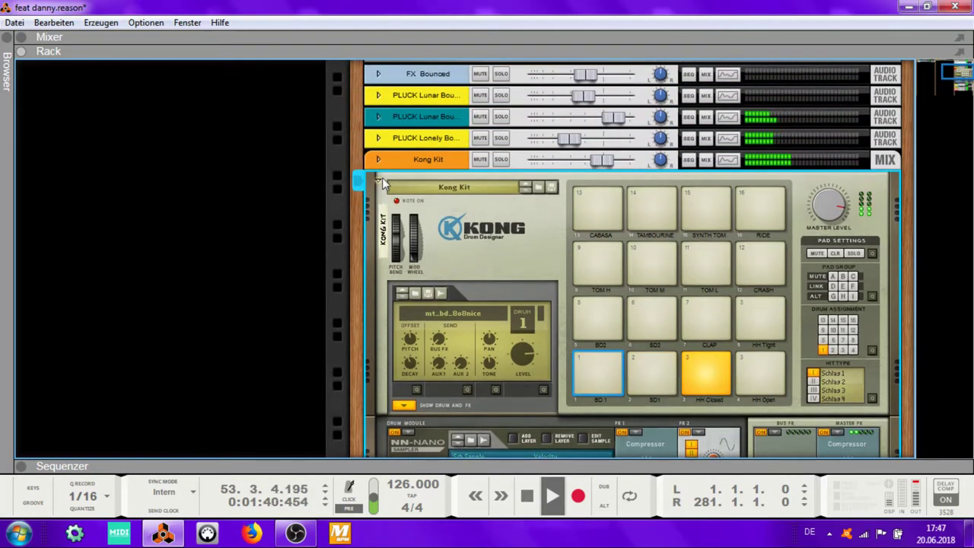
{"action": "left_click", "coordinate": [357, 190]}
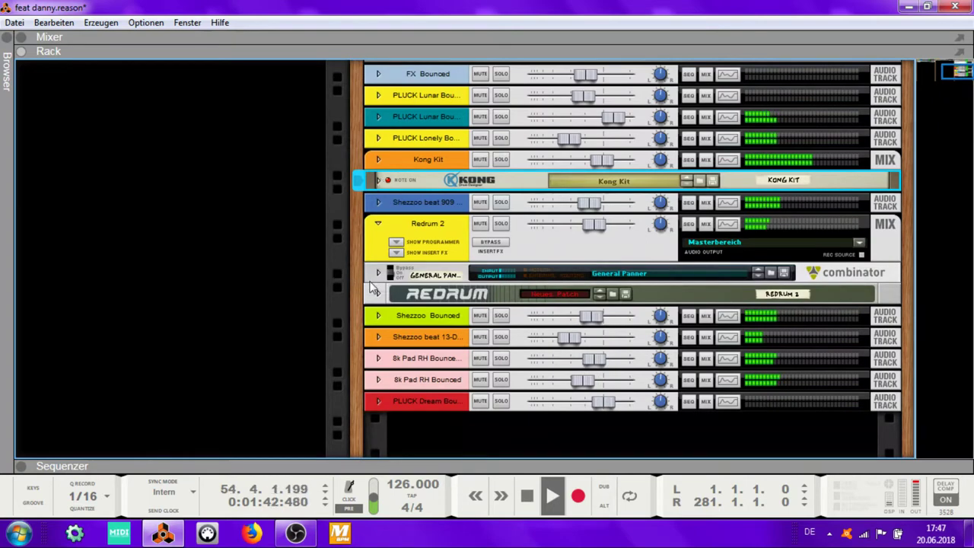
Unfold the Redrum 2 drum machine and its General Panner Combinator, then hide the Combinator's internal devices.
{"action": "left_click", "coordinate": [378, 293]}
{"action": "left_click", "coordinate": [378, 202]}
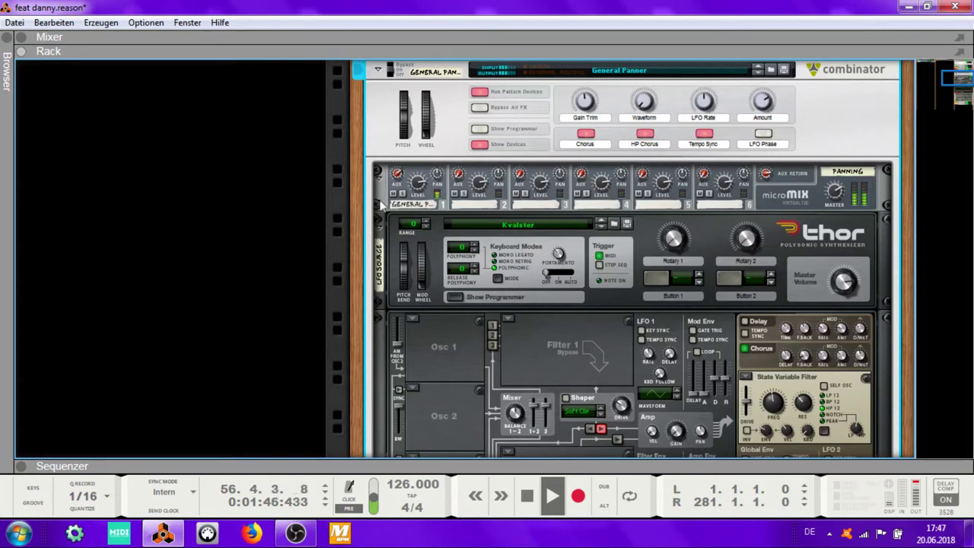
{"action": "left_click", "coordinate": [452, 299]}
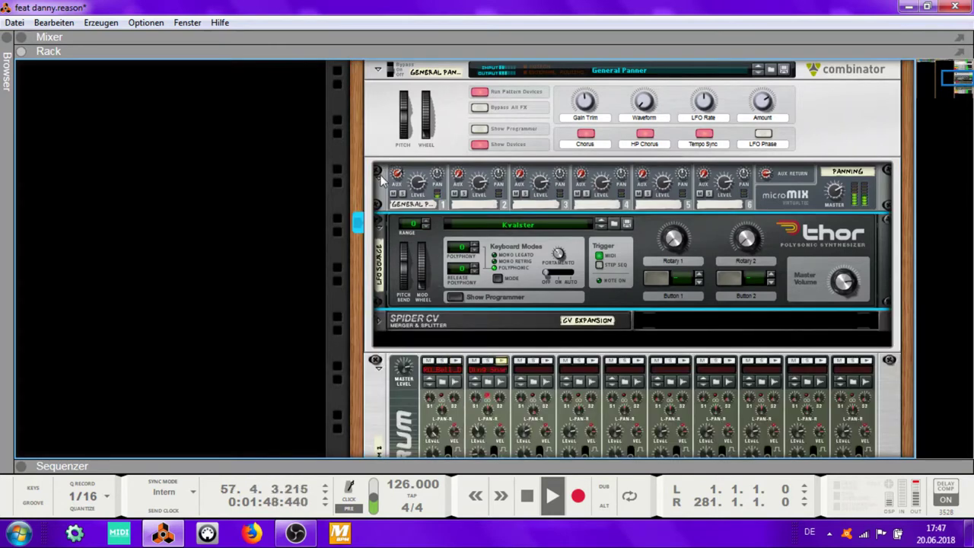
{"action": "left_click", "coordinate": [379, 188]}
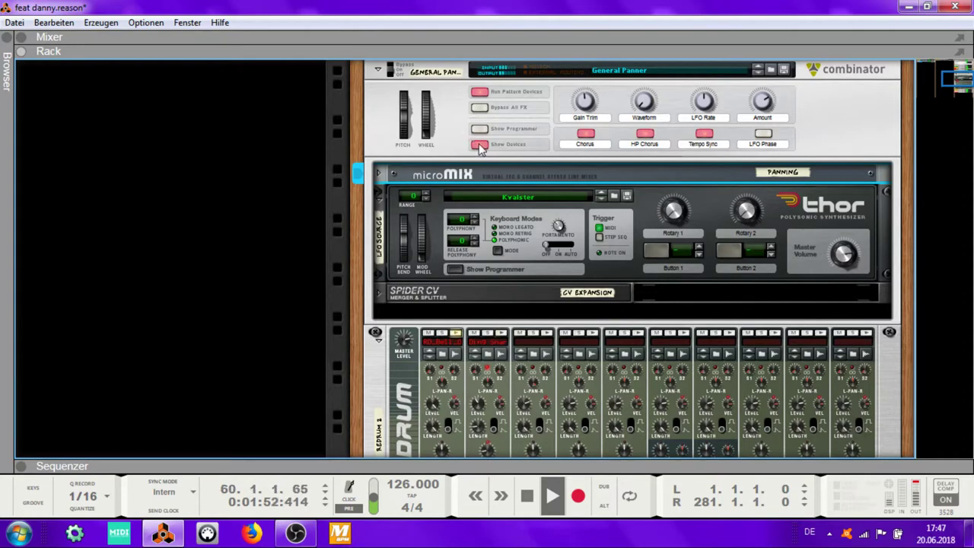
{"action": "left_click", "coordinate": [479, 145]}
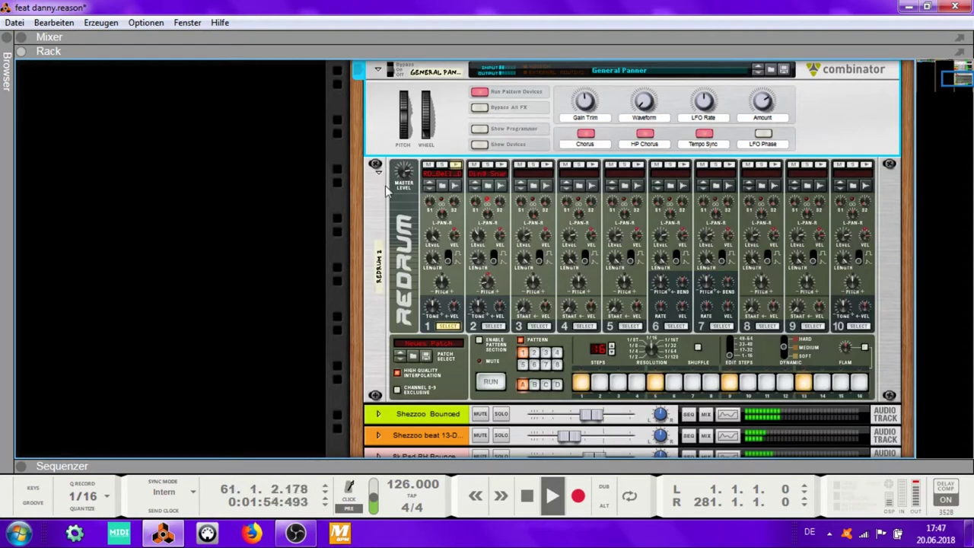
{"action": "scroll", "coordinate": [351, 333], "scroll_direction": "down", "scroll_amount": 5}
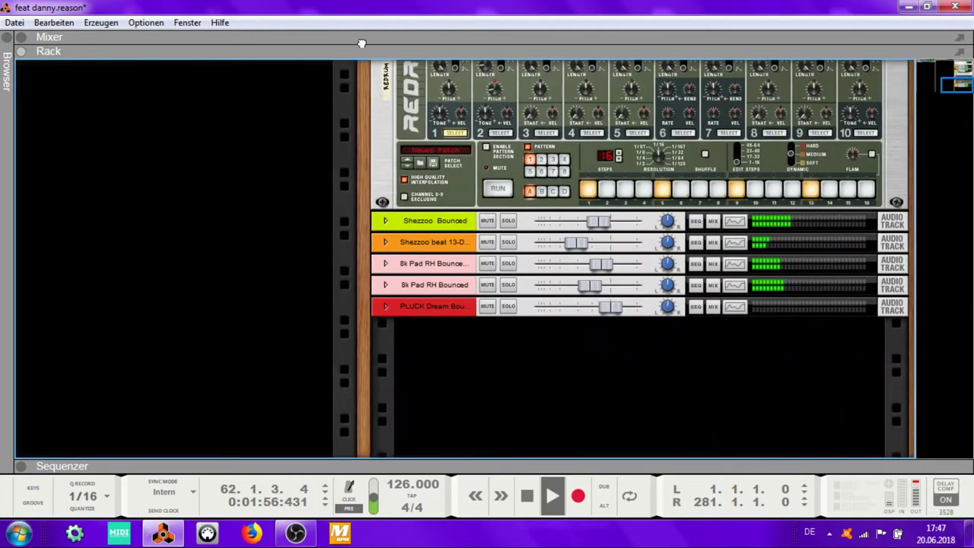
Show the Redrum 2 channel's reverb and delay insert effects, then fold the channel again.
{"action": "scroll", "coordinate": [351, 332], "scroll_direction": "up", "scroll_amount": 10}
{"action": "left_click", "coordinate": [397, 206]}
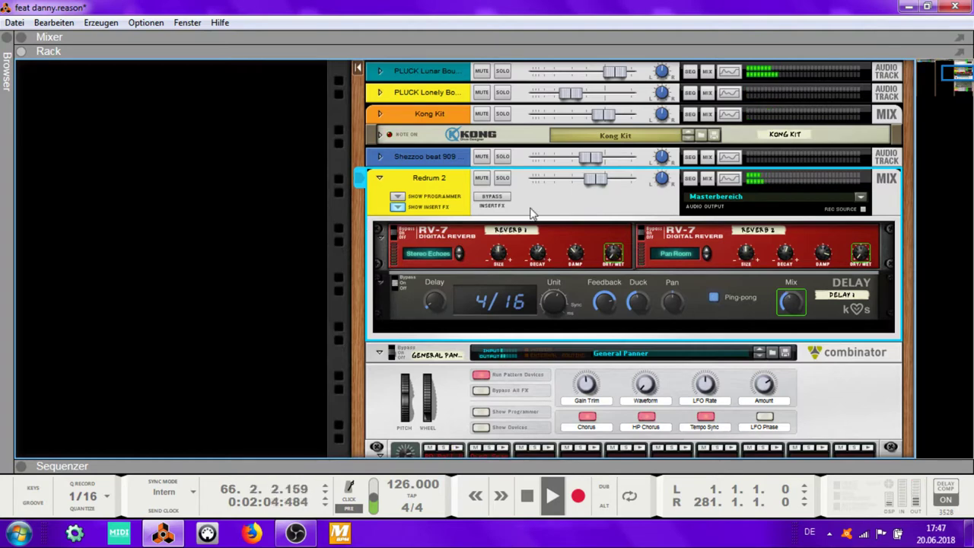
{"action": "left_click", "coordinate": [378, 179]}
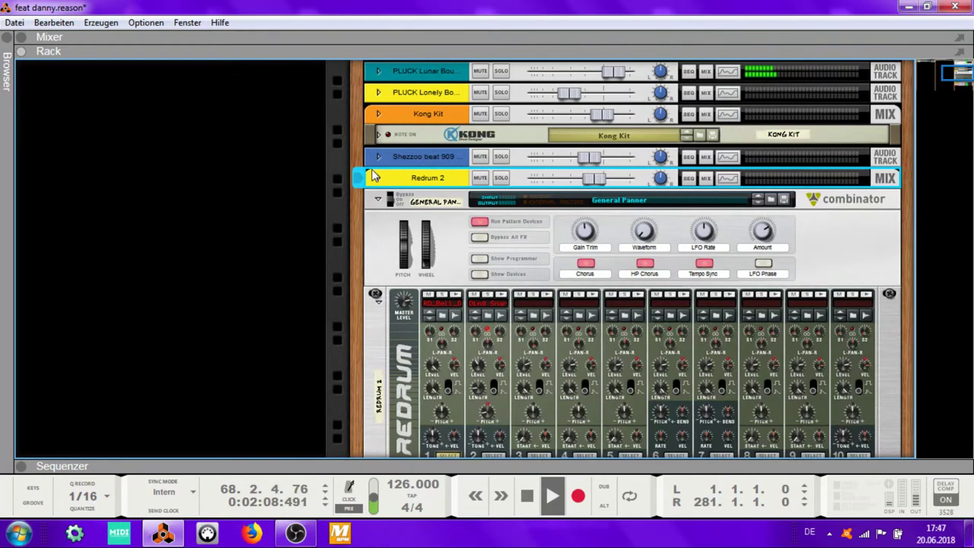
Return to the full sequencer view and widen the visible timeline to about bar 265.
{"action": "left_click_drag", "start_coordinate": [293, 465], "coordinate": [443, 4]}
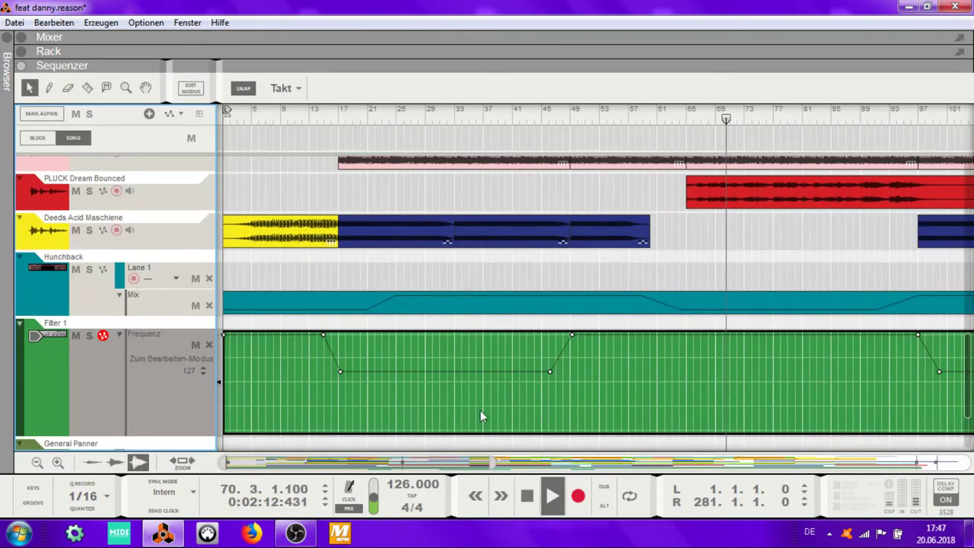
{"action": "left_click_drag", "start_coordinate": [490, 462], "coordinate": [873, 449]}
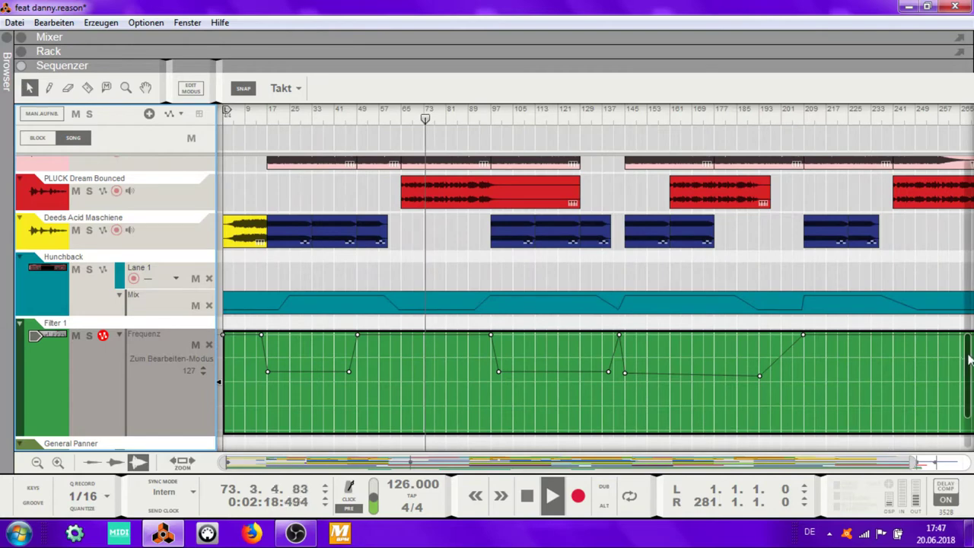
{"action": "mouse_move", "coordinate": [971, 366]}
{"action": "left_mouse_down"}
{"action": "mouse_move", "coordinate": [969, 189]}
{"action": "mouse_move", "coordinate": [969, 430]}
{"action": "mouse_move", "coordinate": [968, 346]}
{"action": "left_mouse_up"}
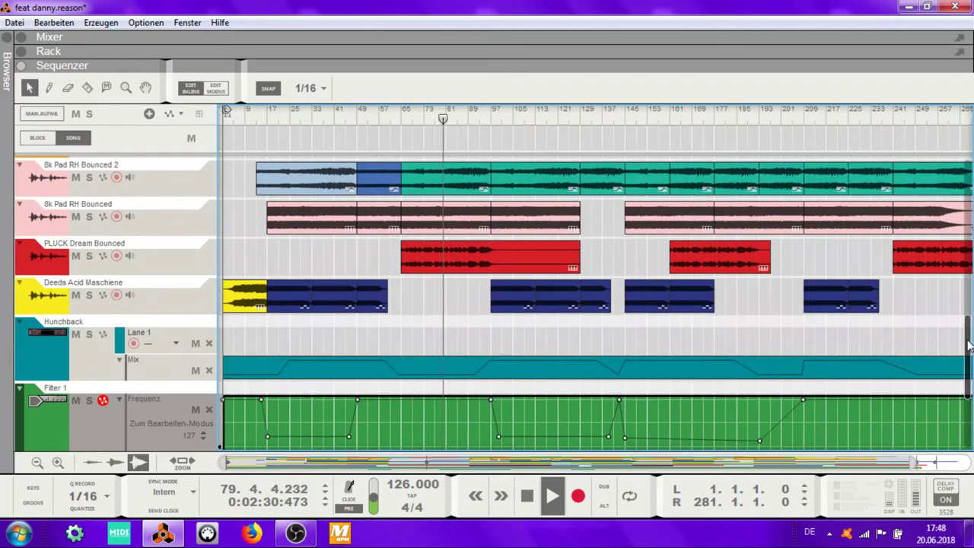
Select the PLUCK Dream Bounced track, view the General Panner's Regler 4 automation and go back to the upper tracks.
{"action": "left_click", "coordinate": [55, 265]}
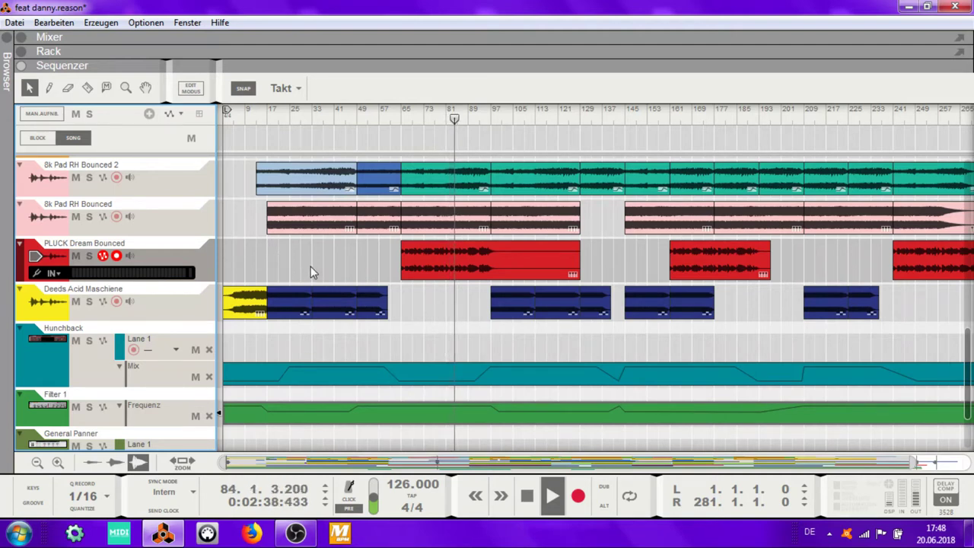
{"action": "scroll", "coordinate": [426, 343], "scroll_direction": "down", "scroll_amount": 3}
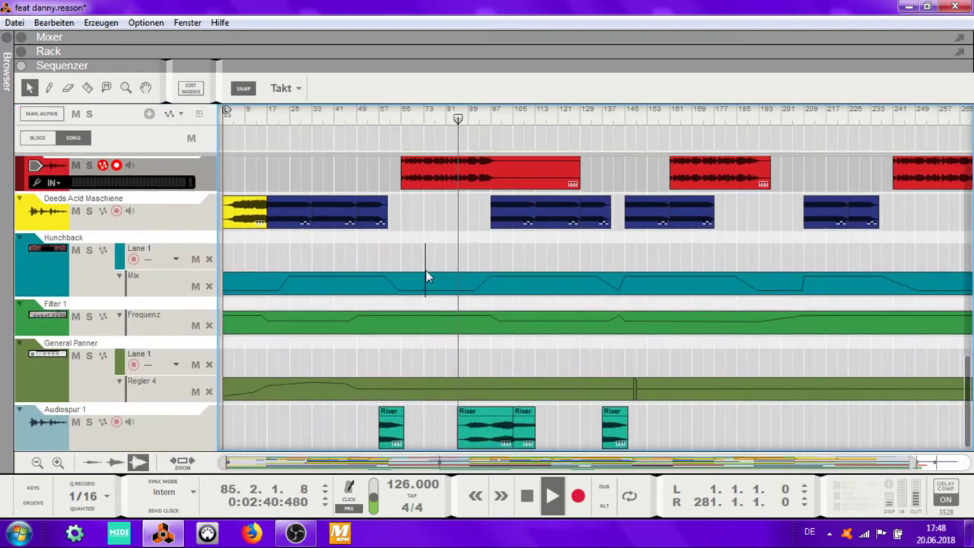
{"action": "left_click", "coordinate": [425, 272]}
{"action": "double_click", "coordinate": [399, 387]}
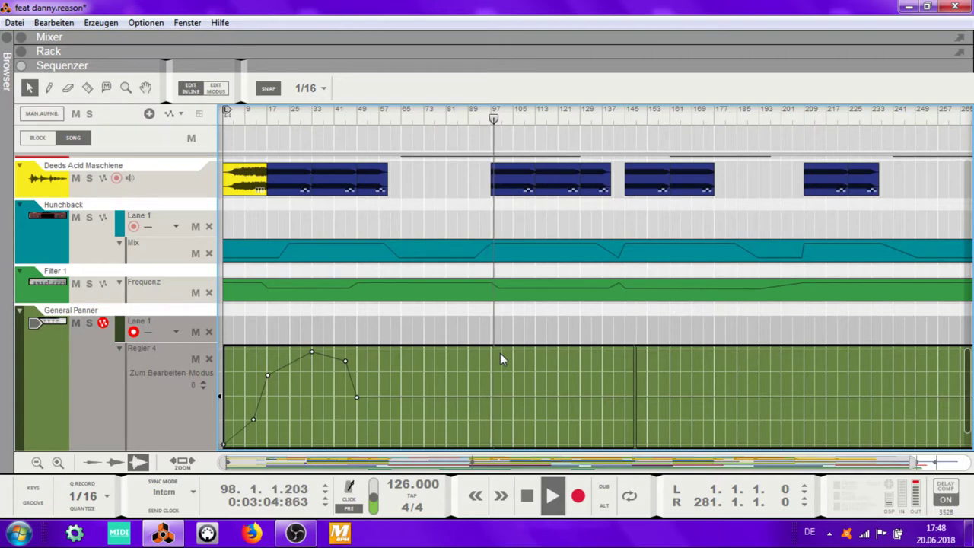
{"action": "left_click_drag", "start_coordinate": [462, 203], "coordinate": [469, 329]}
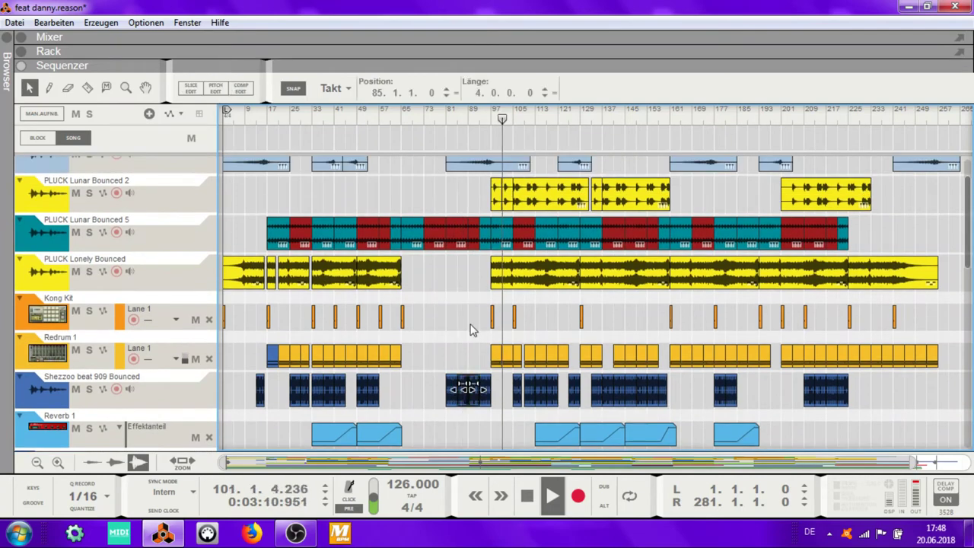
View the notes of the Redrum 1 clip at bar 101, then return to the arrangement's upper tracks.
{"action": "double_click", "coordinate": [506, 354]}
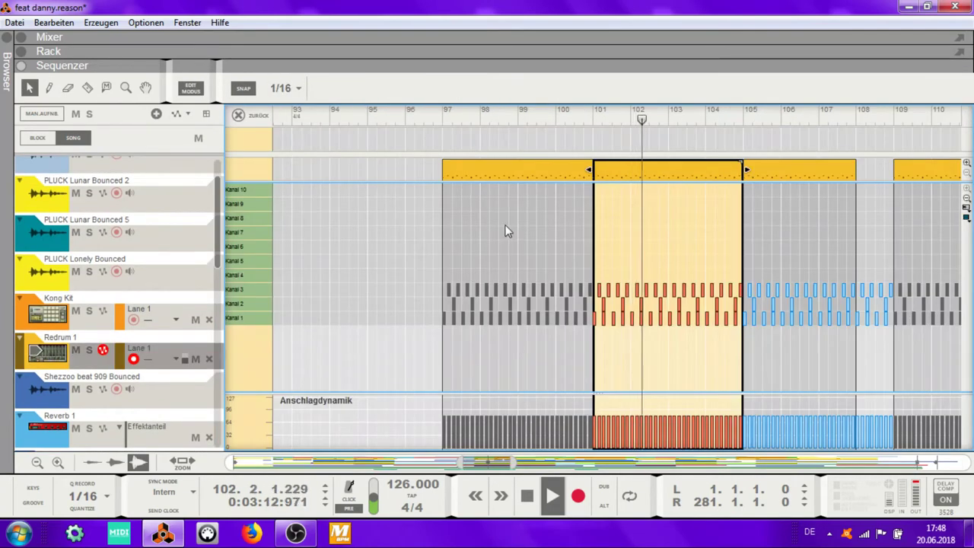
{"action": "left_click", "coordinate": [257, 118]}
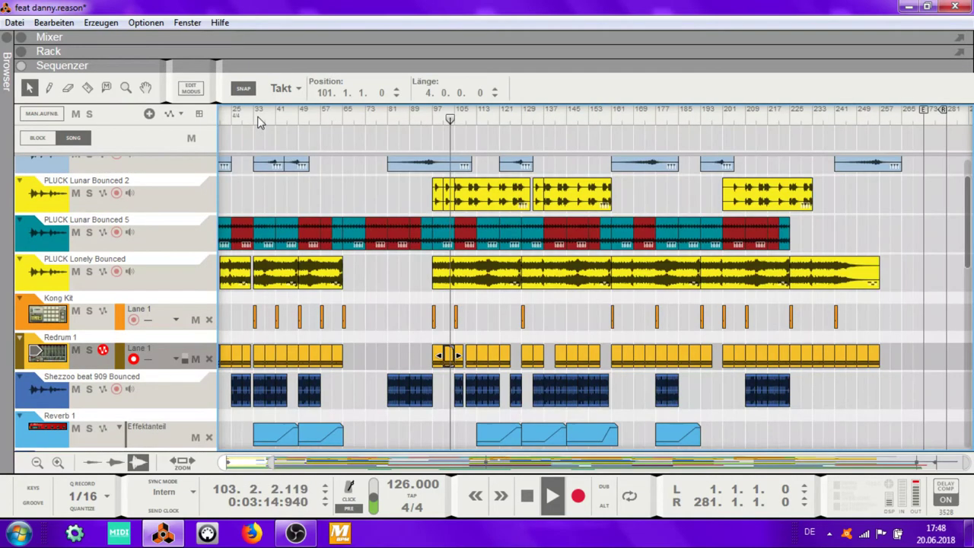
{"action": "left_click_drag", "start_coordinate": [396, 192], "coordinate": [383, 248]}
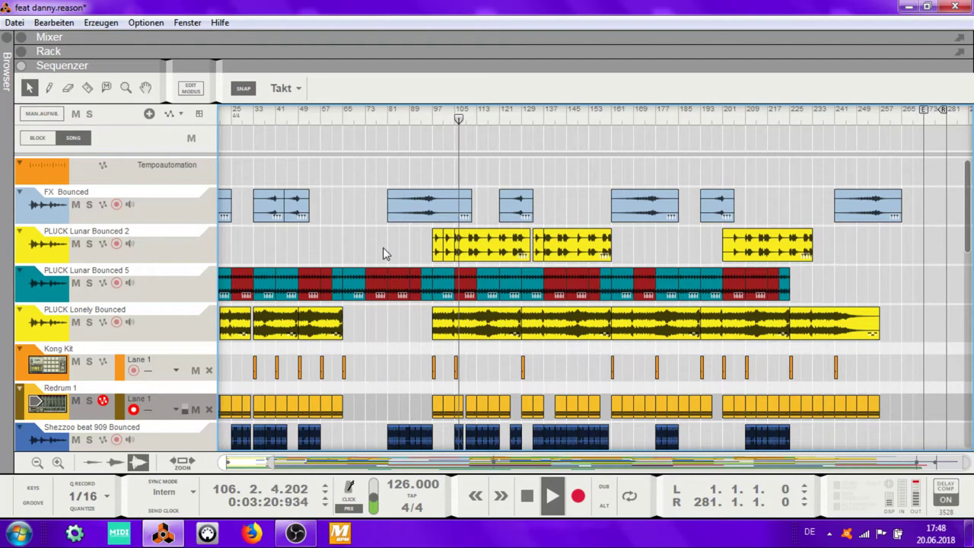
Show the full mixer and lower the master fader slightly.
{"action": "key", "text": "F5"}
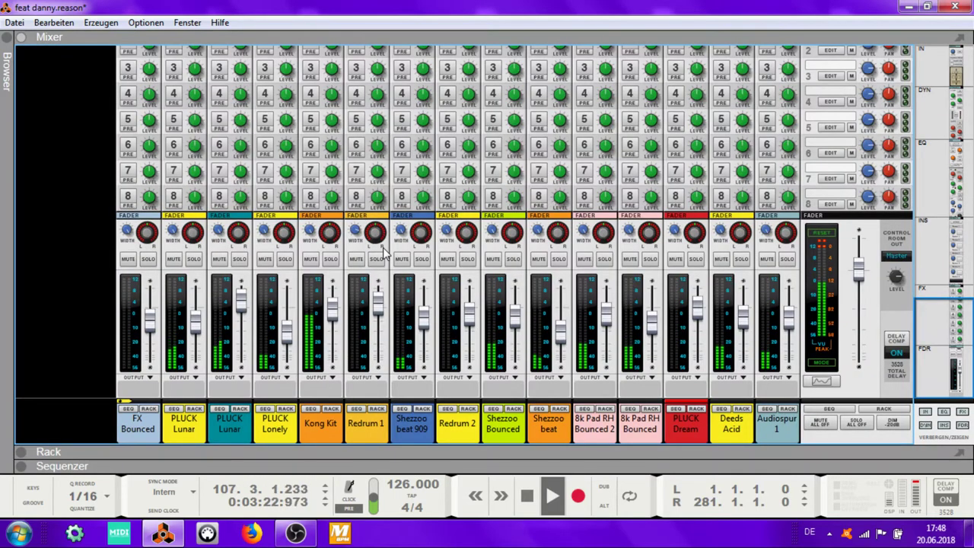
{"action": "left_click", "coordinate": [857, 219]}
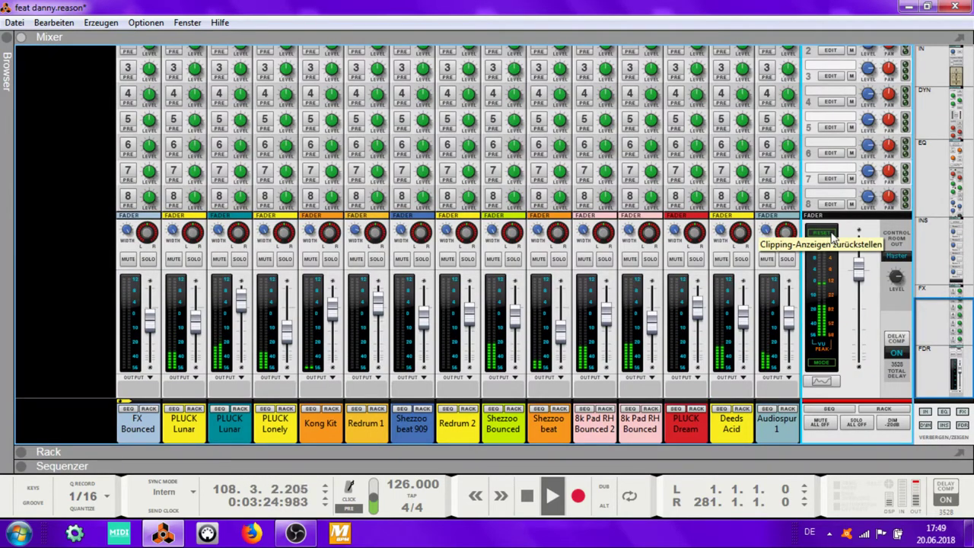
{"action": "left_click_drag", "start_coordinate": [860, 266], "coordinate": [862, 276]}
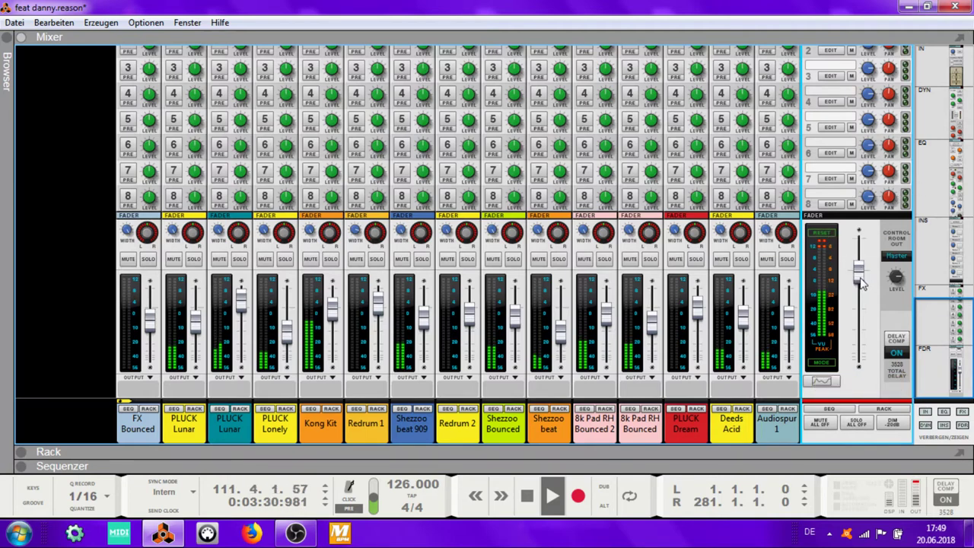
{"action": "mouse_move", "coordinate": [861, 283]}
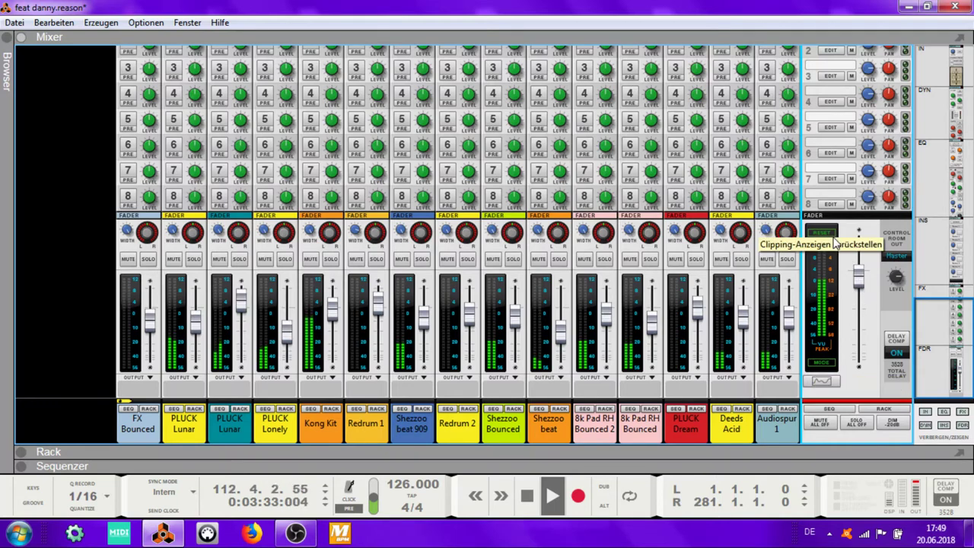
{"action": "left_click_drag", "start_coordinate": [858, 275], "coordinate": [857, 283]}
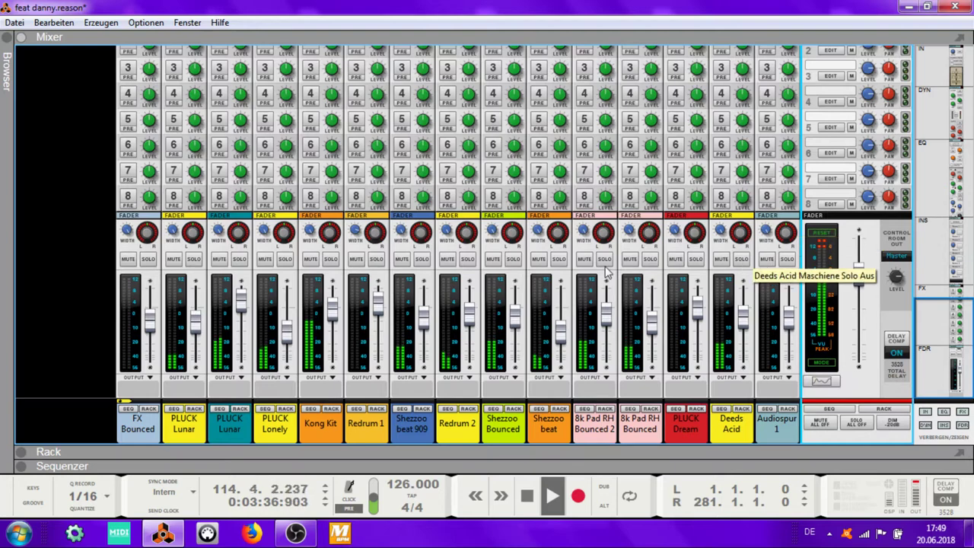
Examine the mixer's EQ and insert sections, then return to the channel faders.
{"action": "left_click", "coordinate": [942, 175]}
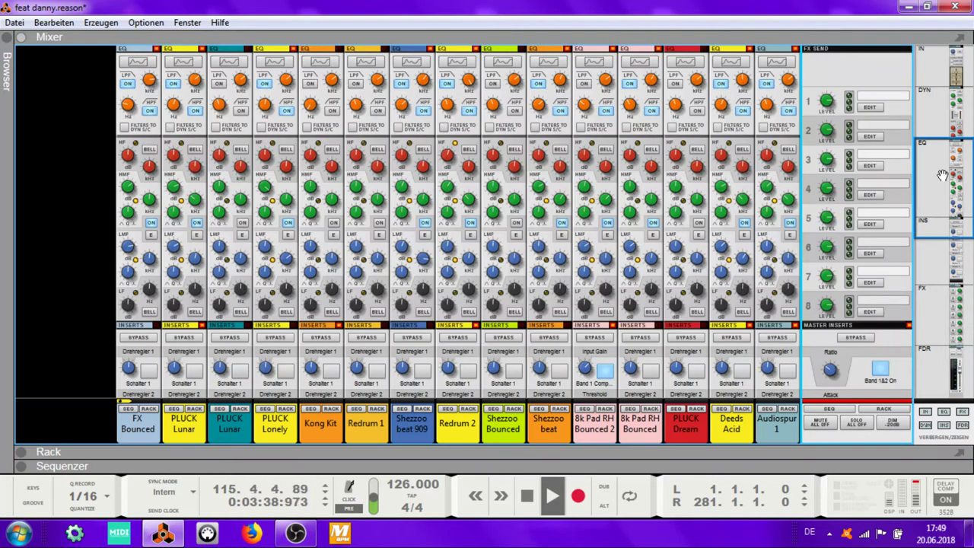
{"action": "left_click_drag", "start_coordinate": [942, 175], "coordinate": [968, 343]}
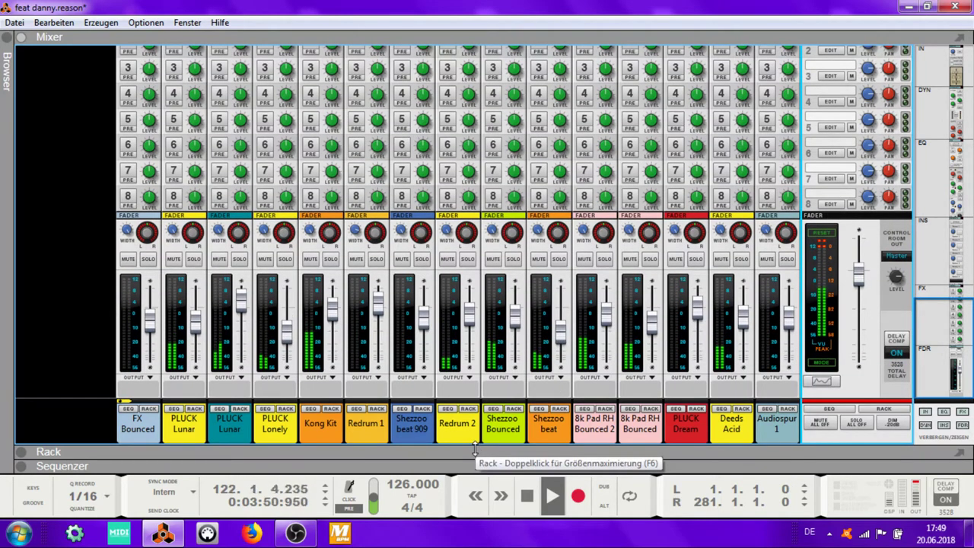
Show the full rack and unfold the FX Bounced channel.
{"action": "double_click", "coordinate": [475, 448]}
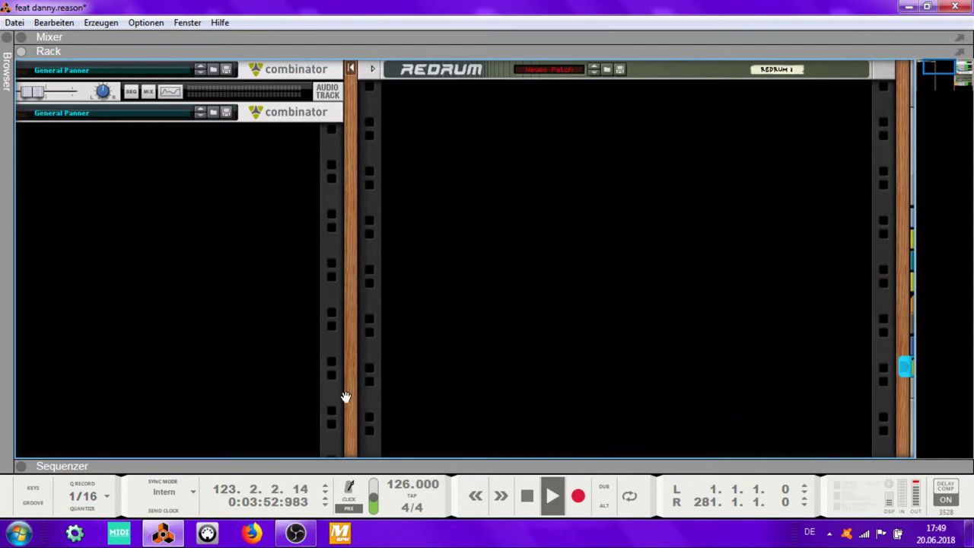
{"action": "left_click_drag", "start_coordinate": [346, 388], "coordinate": [517, 325]}
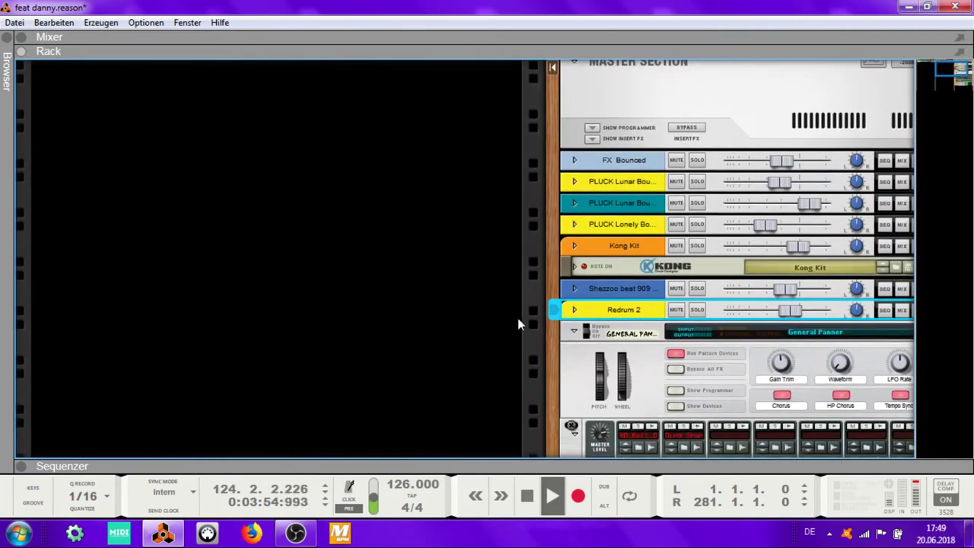
{"action": "left_click_drag", "start_coordinate": [563, 372], "coordinate": [168, 289]}
{"action": "left_click", "coordinate": [378, 87]}
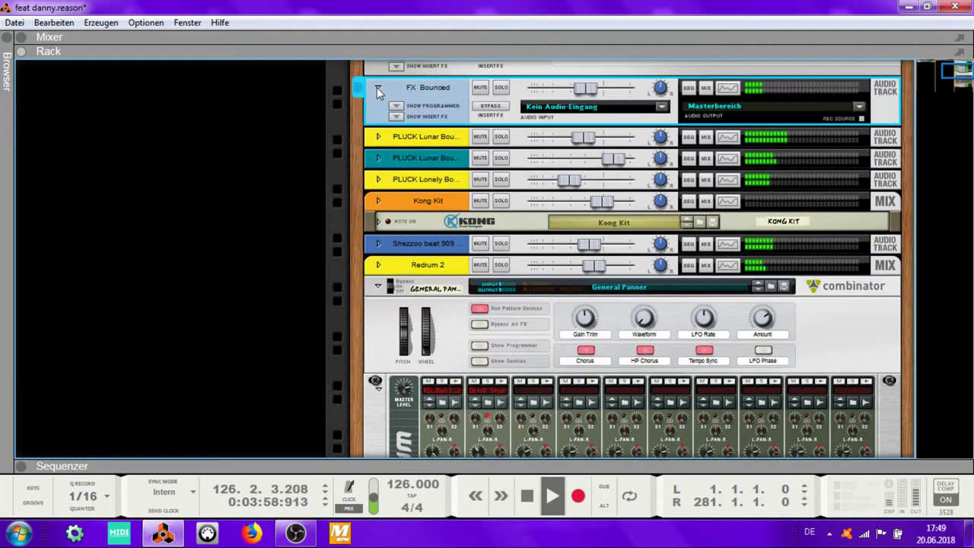
Unfold the PLUCK Lunar Bounced 2 channel and view its H-Delay Stereo plug-in window, then close the window.
{"action": "left_click", "coordinate": [378, 137]}
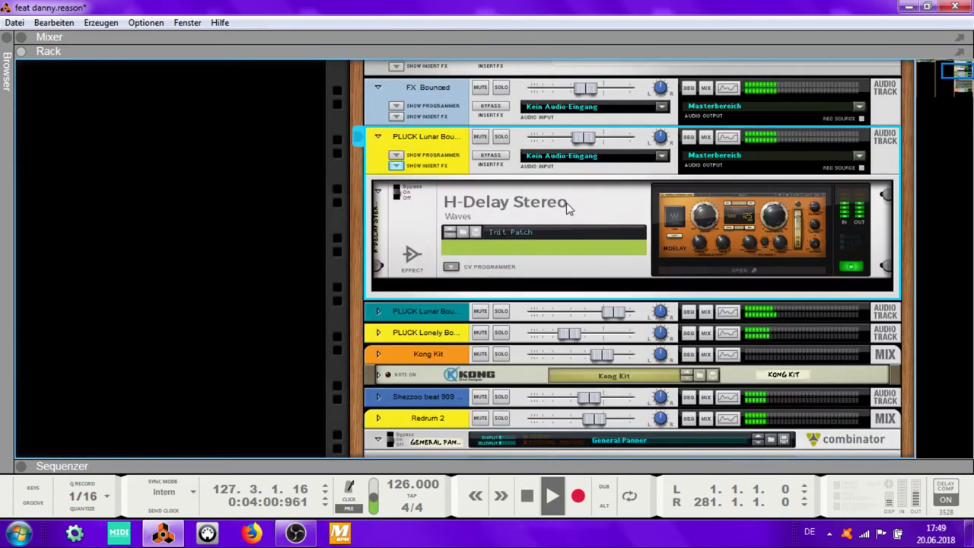
{"action": "left_click", "coordinate": [673, 227]}
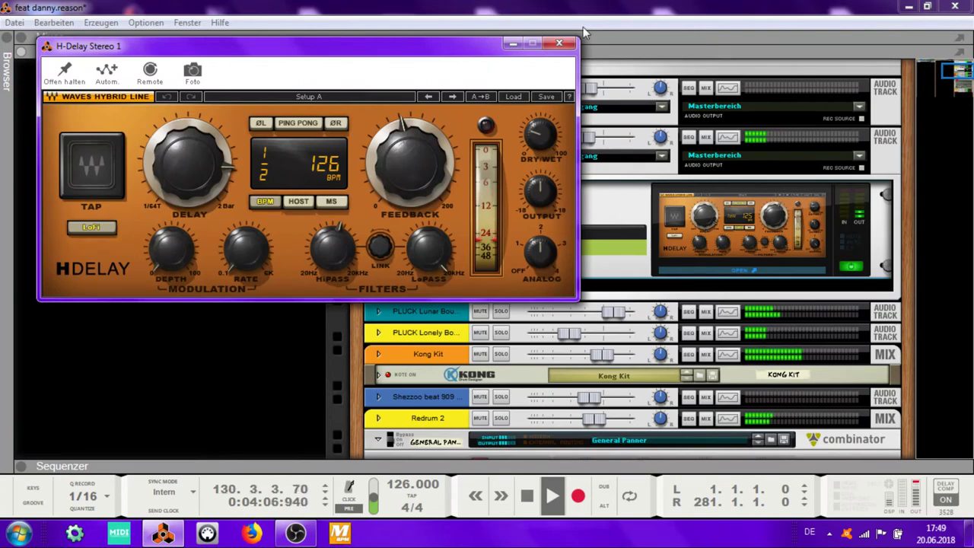
{"action": "left_click", "coordinate": [559, 42]}
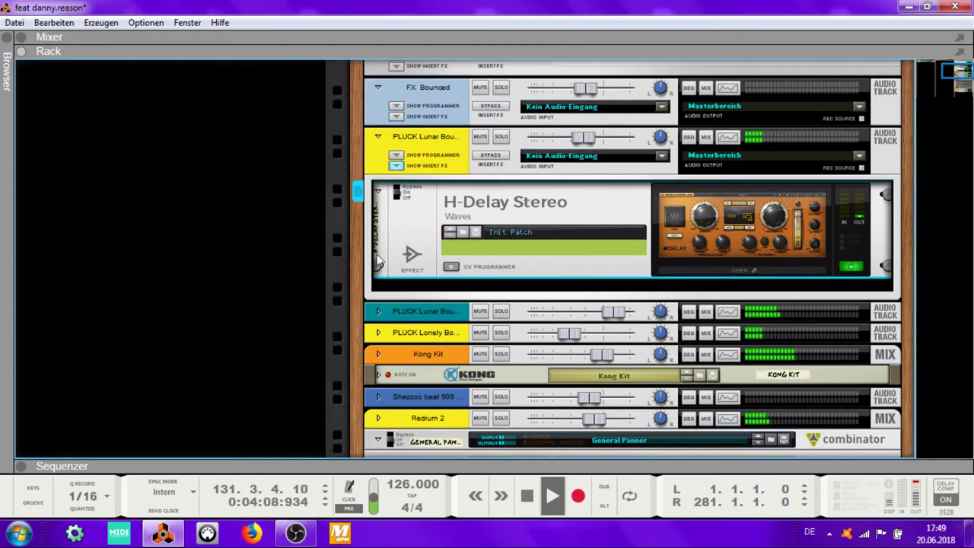
Unfold the PLUCK Lunar Bounced 5 and PLUCK Lonely Bounced channels one after the other to check their inserts, folding each again.
{"action": "left_click", "coordinate": [378, 312]}
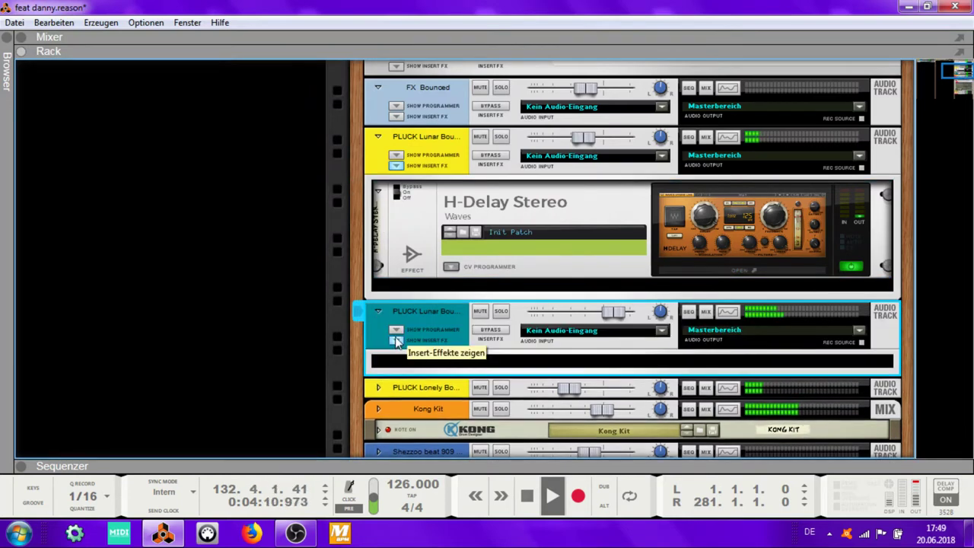
{"action": "left_click", "coordinate": [378, 312]}
{"action": "left_click", "coordinate": [378, 333]}
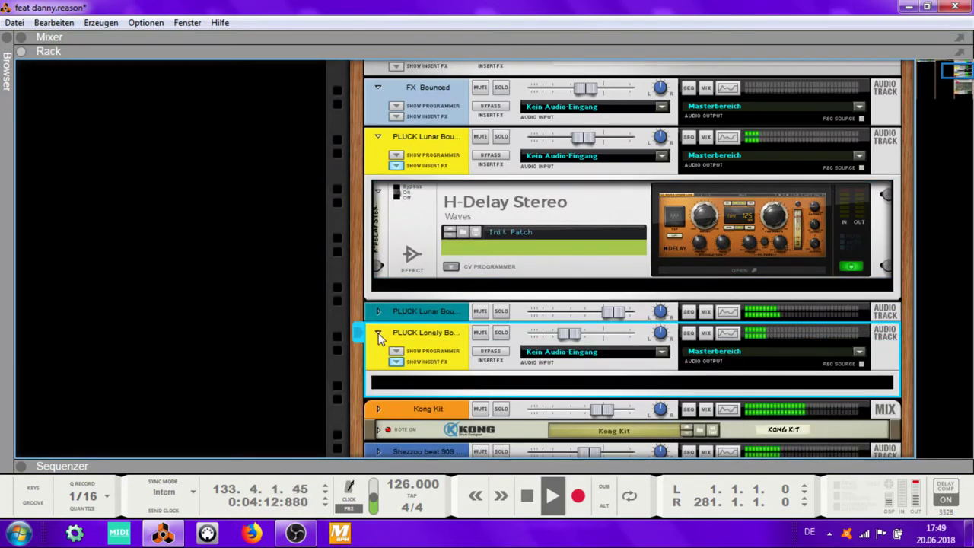
{"action": "left_click", "coordinate": [378, 333]}
Unfold the Kong Kit channel and examine its Pump insert effect.
{"action": "left_click", "coordinate": [377, 356]}
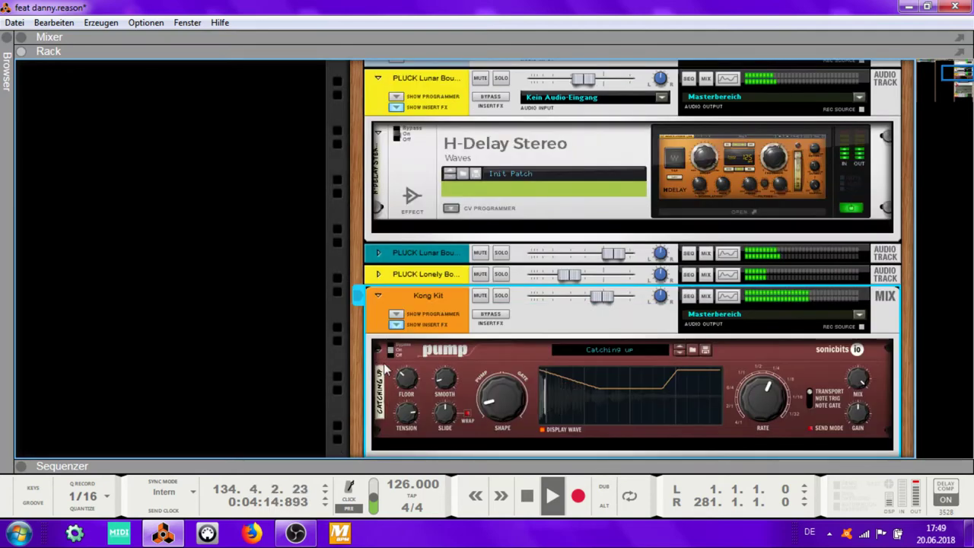
{"action": "scroll", "coordinate": [359, 304], "scroll_direction": "down", "scroll_amount": 2}
{"action": "left_click_drag", "start_coordinate": [359, 271], "coordinate": [359, 157]}
{"action": "scroll", "coordinate": [359, 157], "scroll_direction": "down", "scroll_amount": 2}
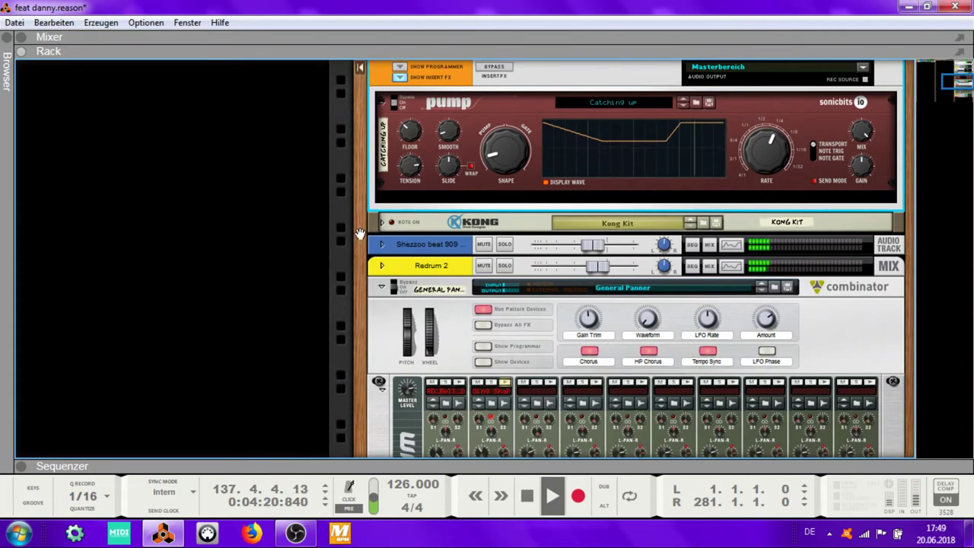
{"action": "left_click_drag", "start_coordinate": [360, 233], "coordinate": [353, 120]}
Check the Shezzoo beat 909 channel and unfold the Redrum 2 channel to examine its RV-7 reverbs and delay.
{"action": "left_click", "coordinate": [378, 129]}
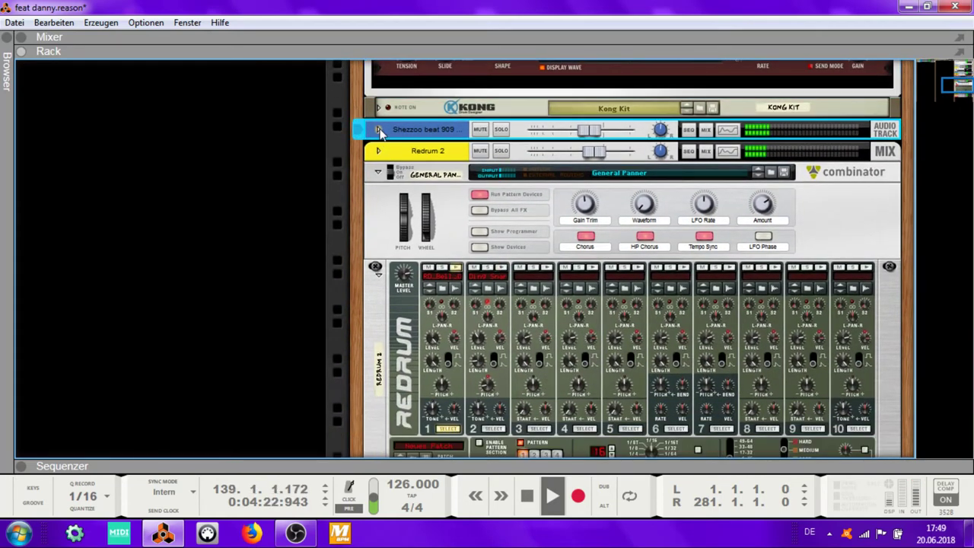
{"action": "left_click", "coordinate": [378, 129]}
{"action": "left_click", "coordinate": [378, 151]}
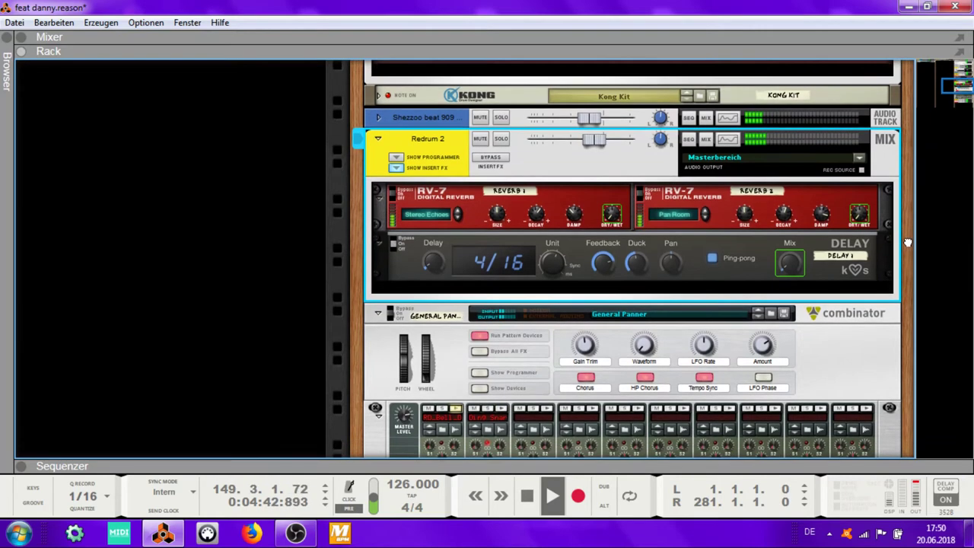
{"action": "scroll", "coordinate": [891, 225], "scroll_direction": "down", "scroll_amount": 3}
{"action": "left_click_drag", "start_coordinate": [896, 161], "coordinate": [896, 67]}
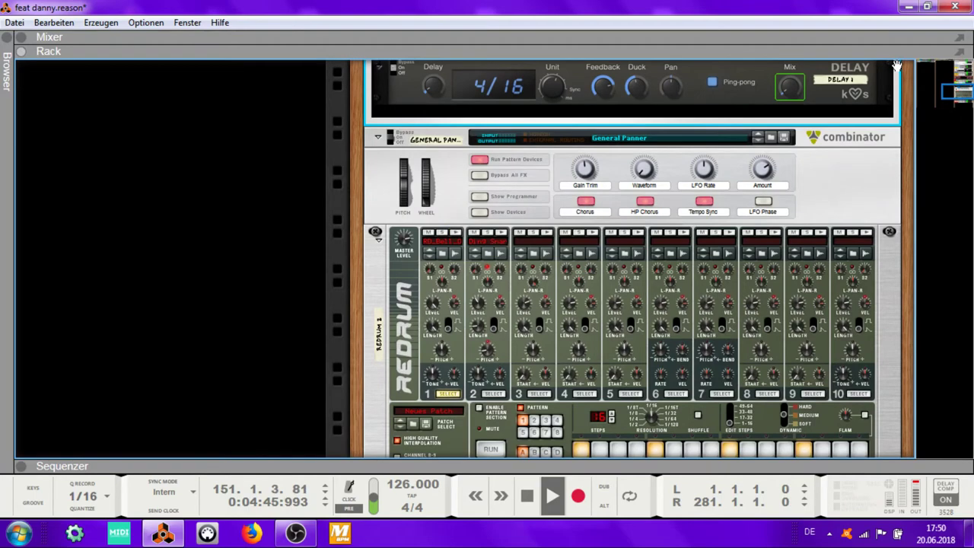
Show the General Panner's internal devices and inspect the Thor programmer, then hide the devices again.
{"action": "left_click", "coordinate": [478, 212]}
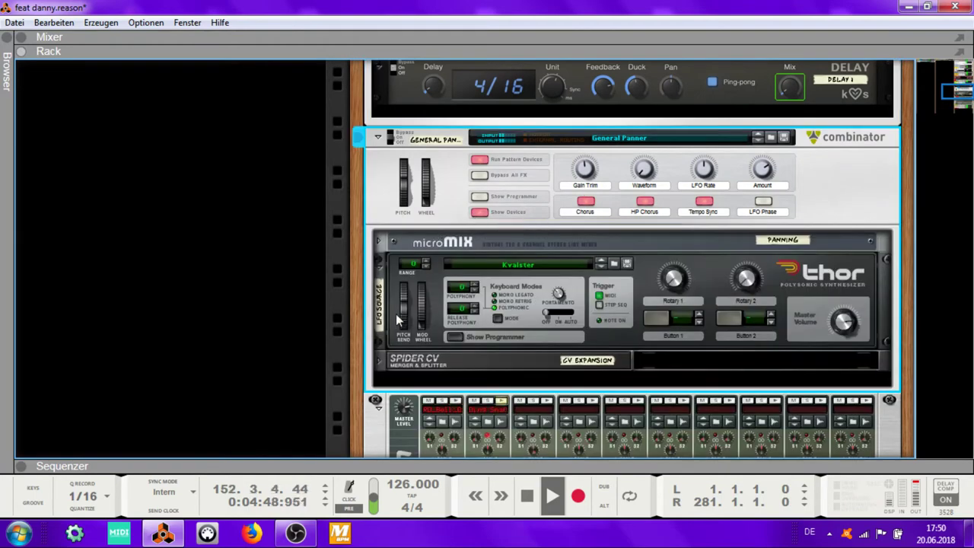
{"action": "left_click", "coordinate": [450, 336]}
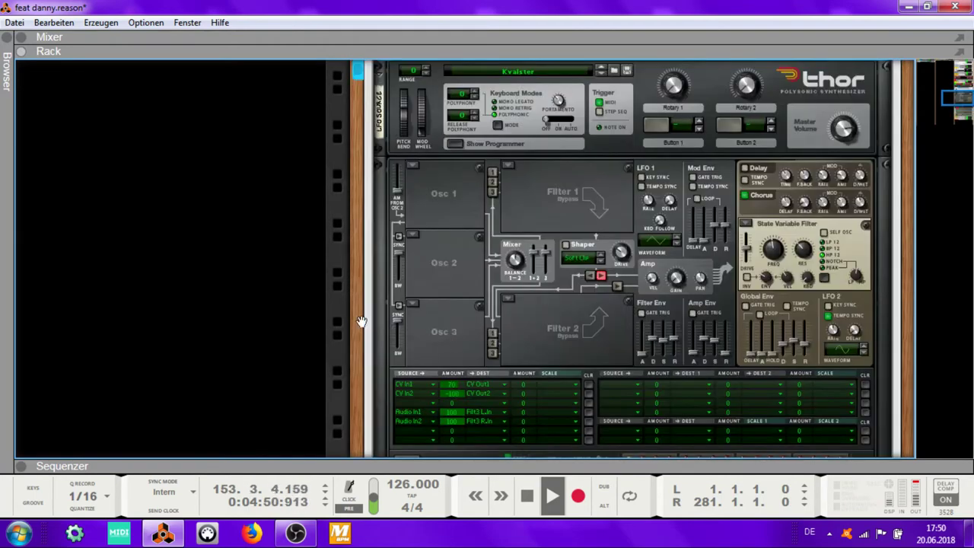
{"action": "left_click_drag", "start_coordinate": [361, 320], "coordinate": [354, 416]}
{"action": "left_click", "coordinate": [479, 112]}
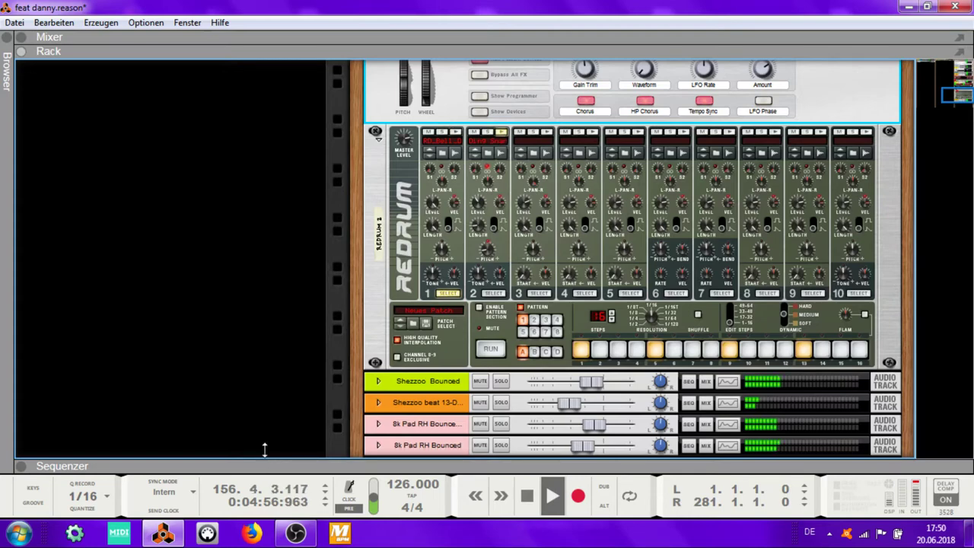
Return to the full sequencer, narrow the timeline to start at bar 65 and bring the reverb and delay automation tracks into view.
{"action": "left_click_drag", "start_coordinate": [266, 460], "coordinate": [466, 26]}
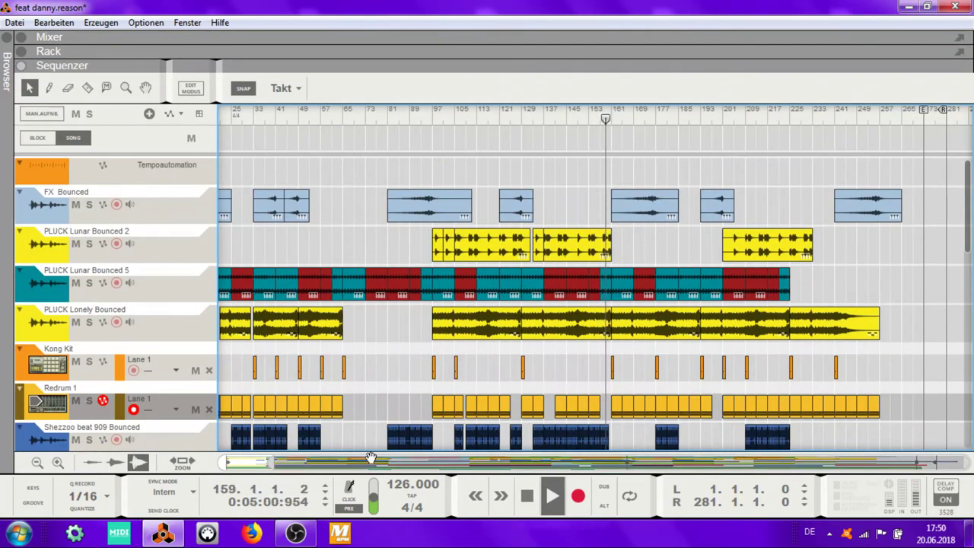
{"action": "left_click_drag", "start_coordinate": [278, 463], "coordinate": [384, 463]}
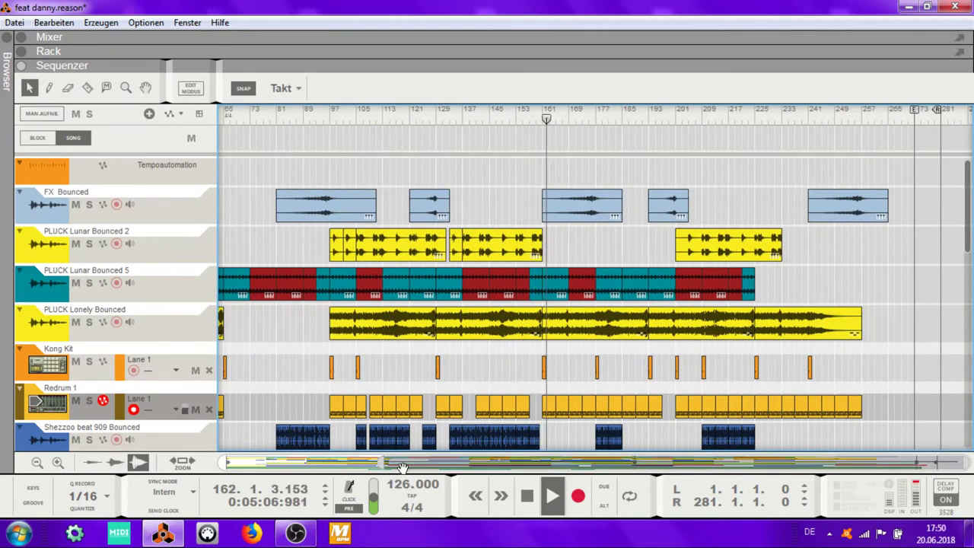
{"action": "scroll", "coordinate": [580, 367], "scroll_direction": "down", "scroll_amount": 6}
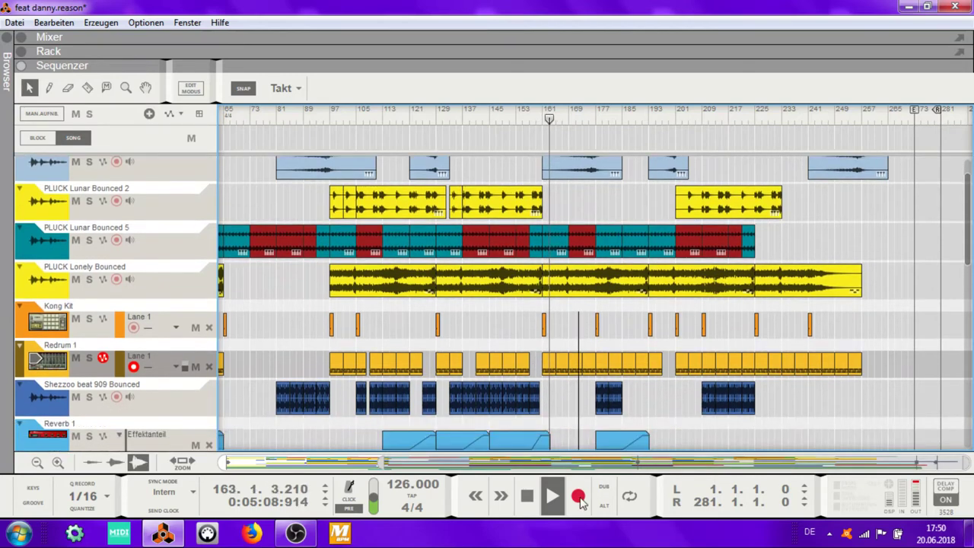
{"action": "scroll", "coordinate": [576, 278], "scroll_direction": "down", "scroll_amount": 1}
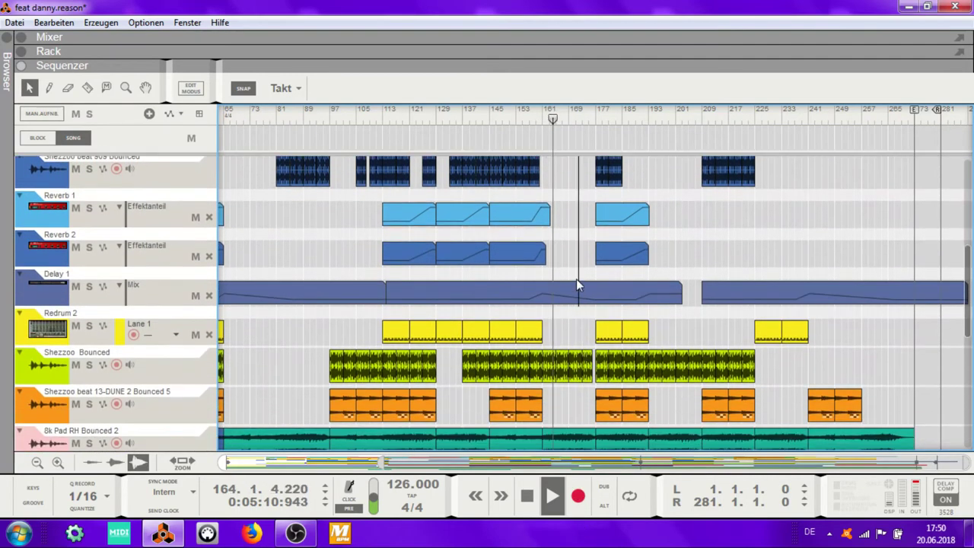
Open the Delay 1 Mix automation clip around bar 165 to view its curve, then close it.
{"action": "left_click", "coordinate": [570, 259]}
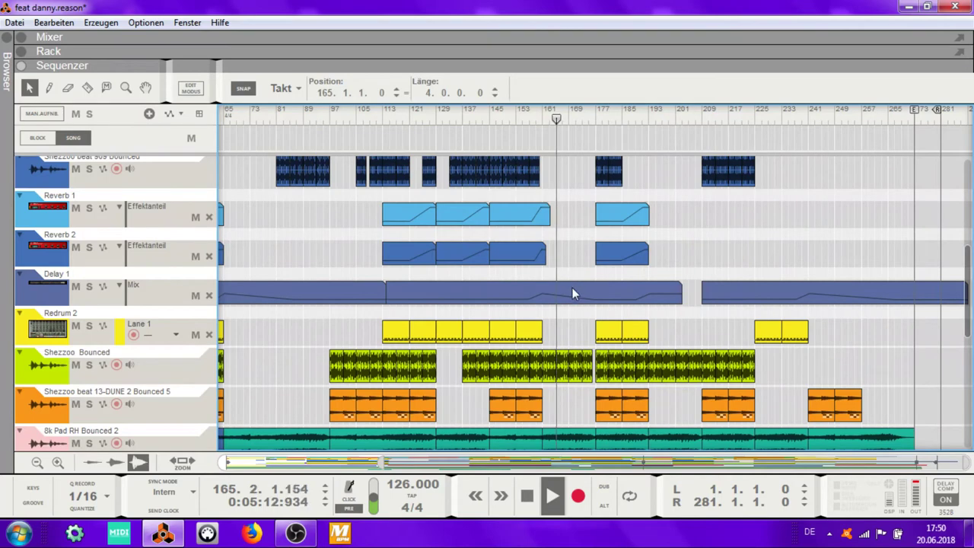
{"action": "double_click", "coordinate": [572, 292]}
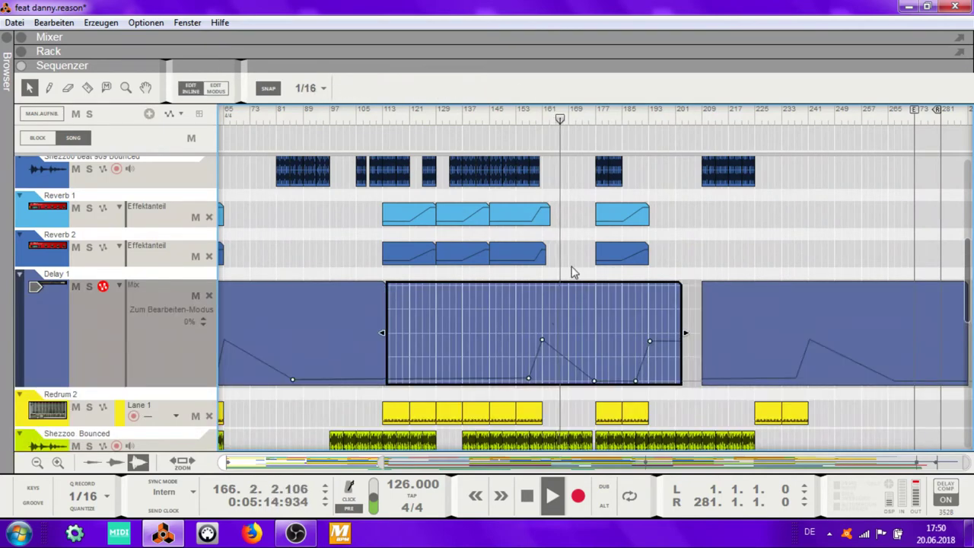
{"action": "left_click", "coordinate": [574, 270]}
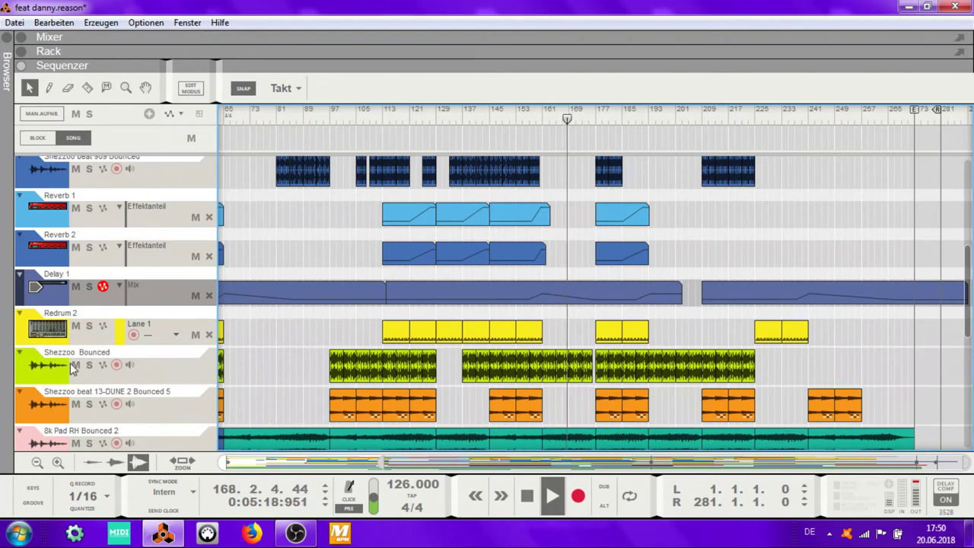
Change the track colour of the Shezzoo Bounced audio track to Burgunderrot.
{"action": "left_click", "coordinate": [35, 362]}
{"action": "right_click", "coordinate": [35, 362]}
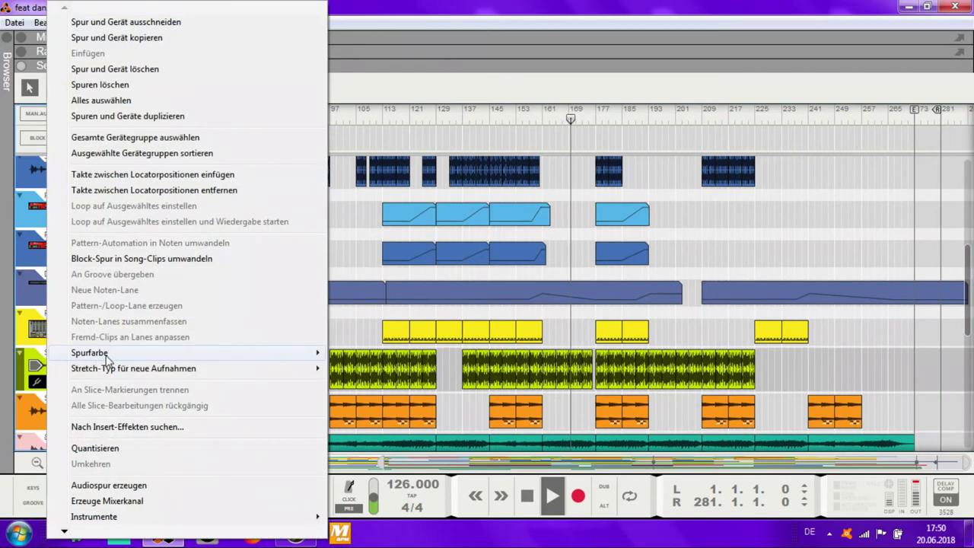
{"action": "mouse_move", "coordinate": [106, 357]}
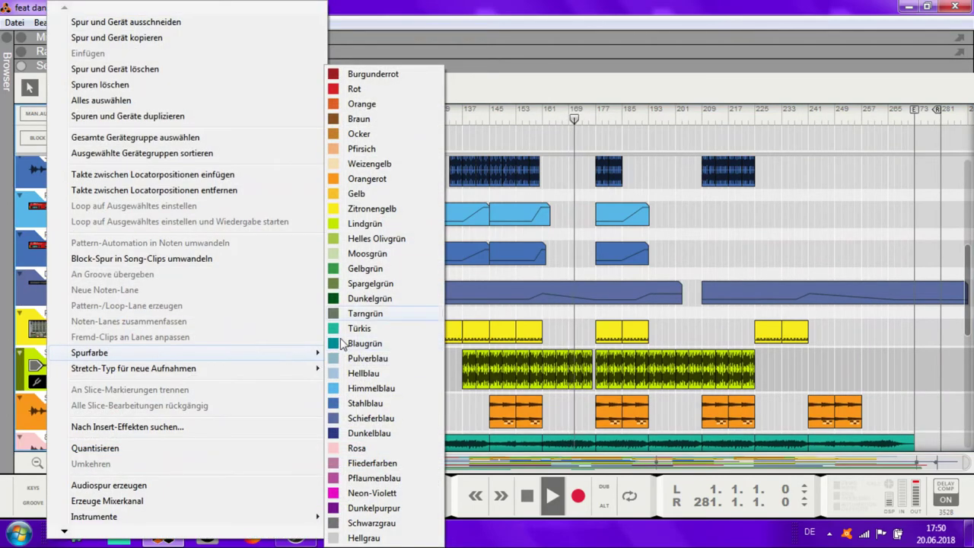
{"action": "left_click", "coordinate": [371, 74]}
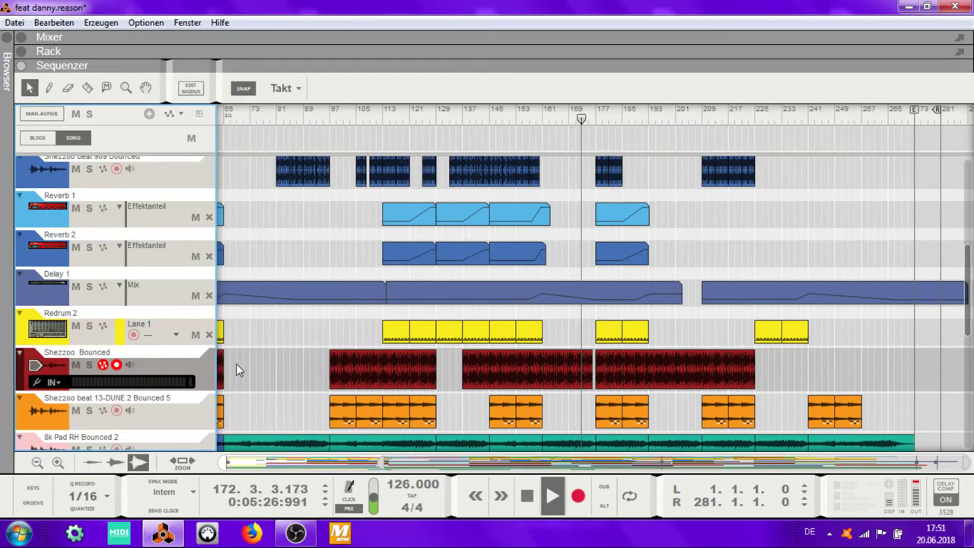
Open the Filter 1 Frequenz automation clip to view its curve, close it and select the General Panner Regler 4 clip.
{"action": "left_click_drag", "start_coordinate": [248, 365], "coordinate": [268, 212]}
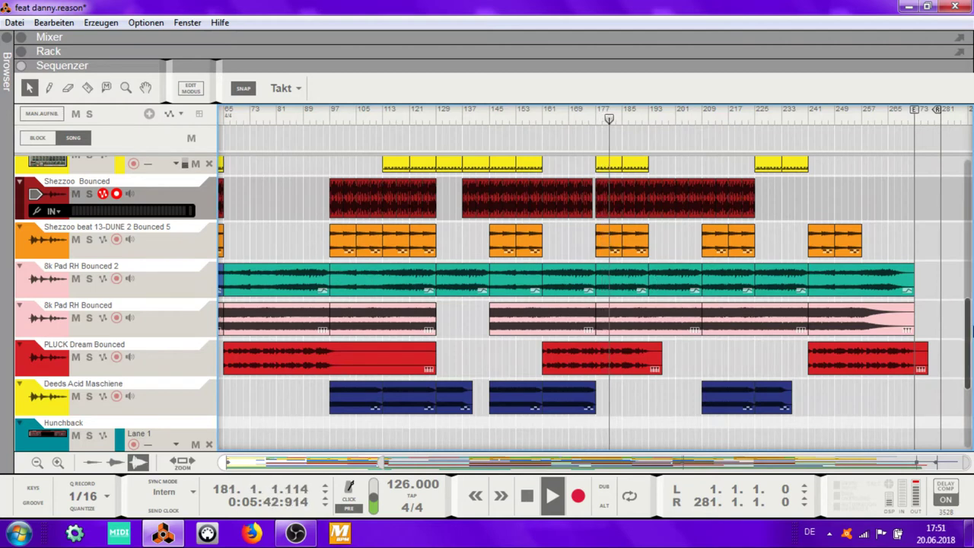
{"action": "left_click_drag", "start_coordinate": [968, 329], "coordinate": [971, 399]}
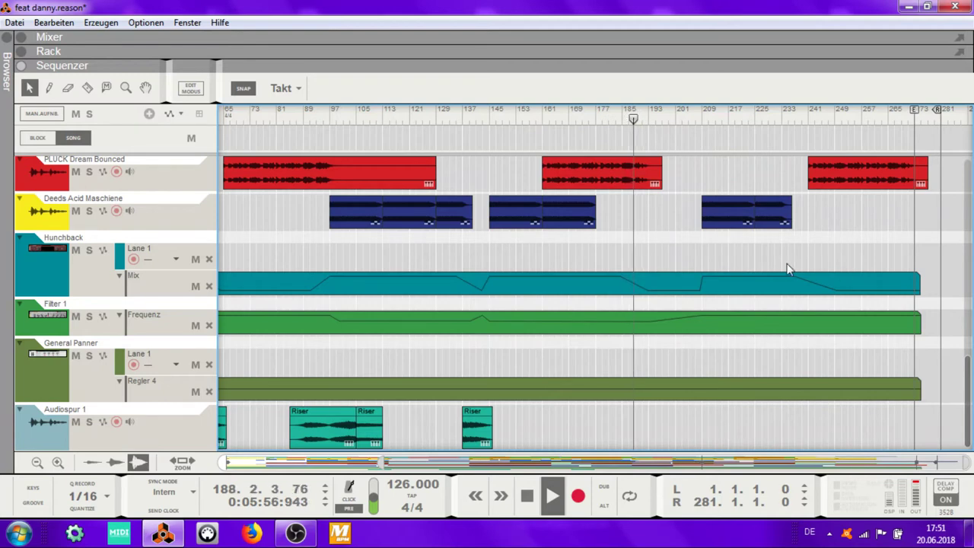
{"action": "double_click", "coordinate": [691, 315]}
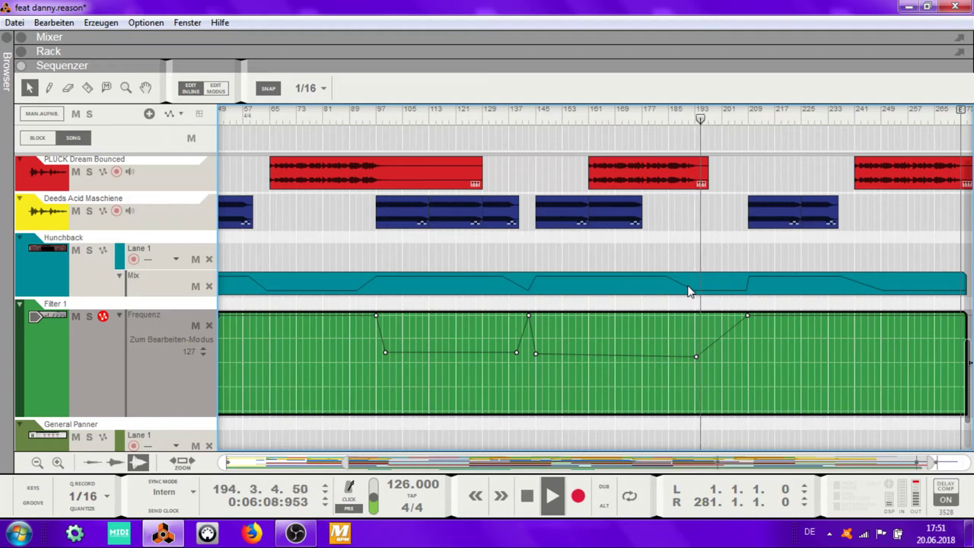
{"action": "left_click", "coordinate": [713, 242]}
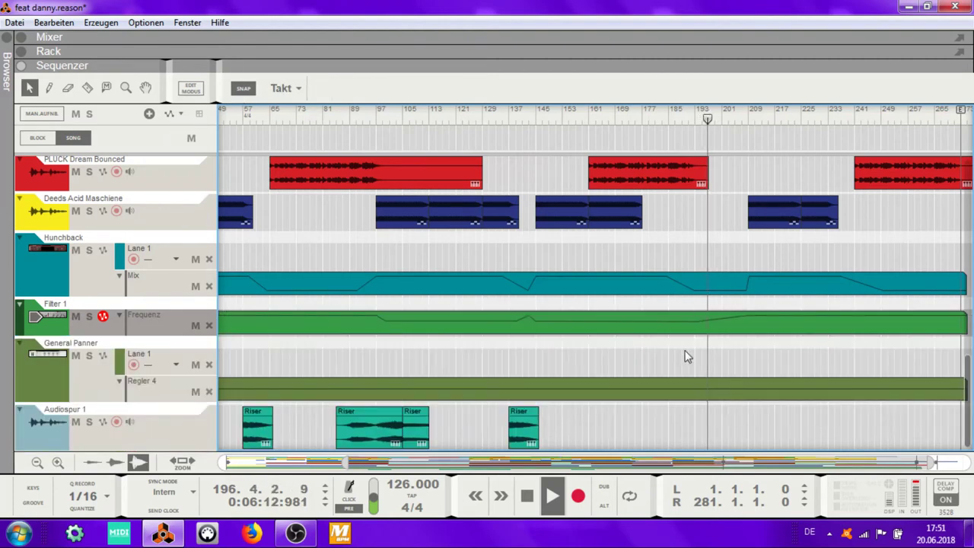
{"action": "left_click_drag", "start_coordinate": [683, 350], "coordinate": [677, 542]}
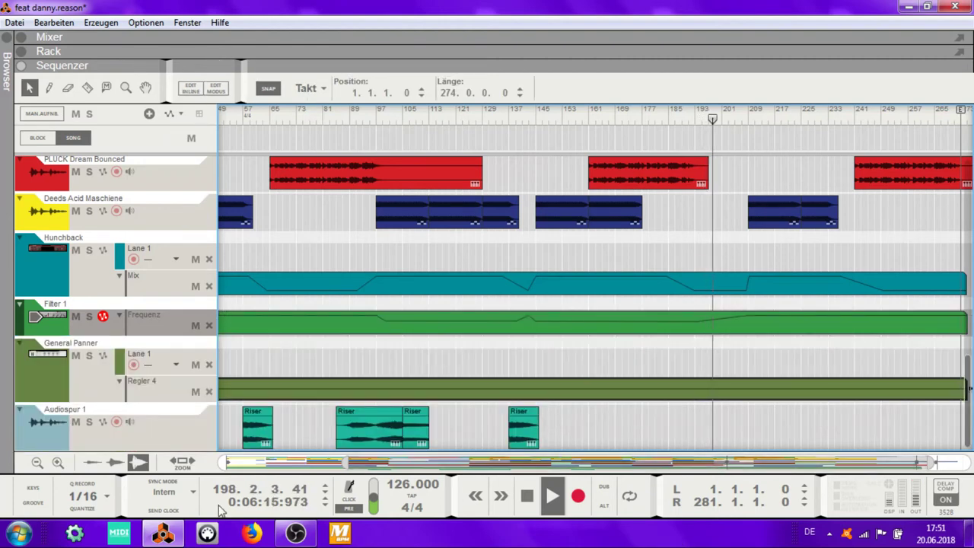
Show the mixer above the sequencer, select the Audiospur 1 channel to check its fader, and return to the full sequencer.
{"action": "left_click", "coordinate": [42, 430]}
{"action": "left_click", "coordinate": [358, 38]}
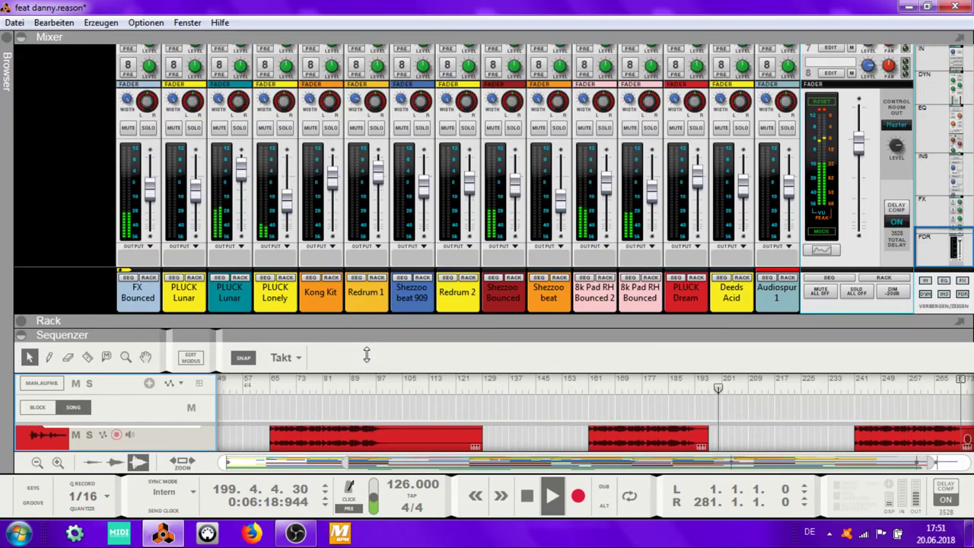
{"action": "left_click", "coordinate": [788, 175]}
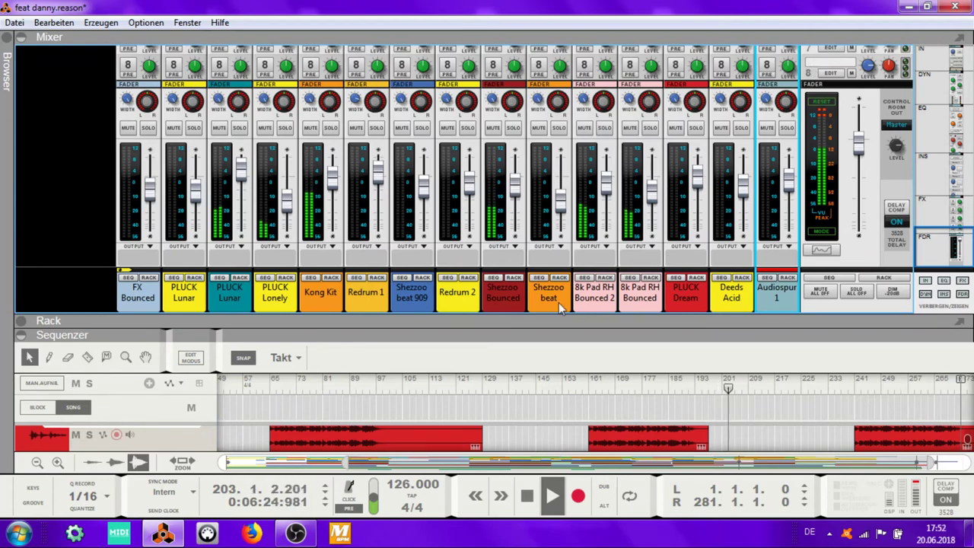
{"action": "double_click", "coordinate": [517, 330]}
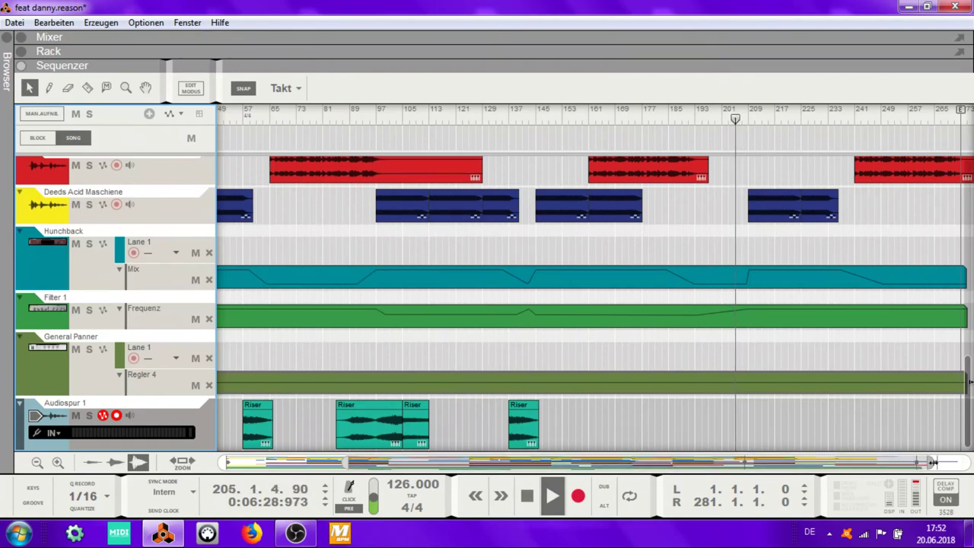
Fit the whole song length in the sequencer, reduce the track heights to the minimum and review the arrangement from the first track.
{"action": "left_click_drag", "start_coordinate": [932, 462], "coordinate": [169, 463]}
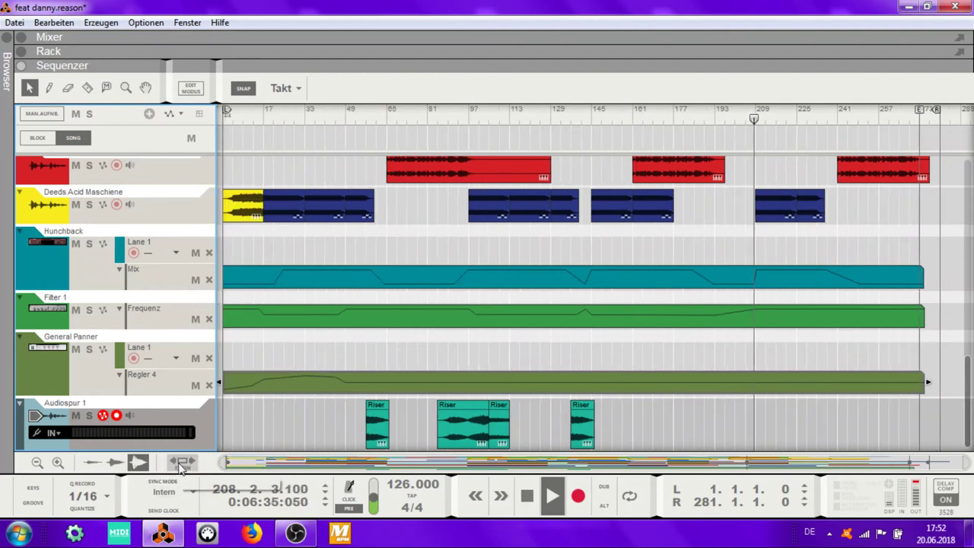
{"action": "left_click", "coordinate": [35, 463]}
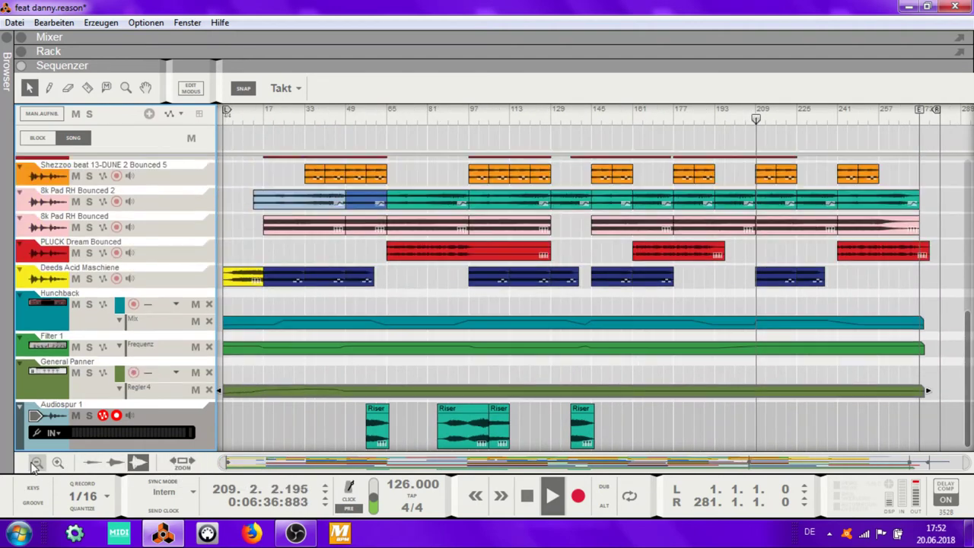
{"action": "left_click", "coordinate": [35, 463]}
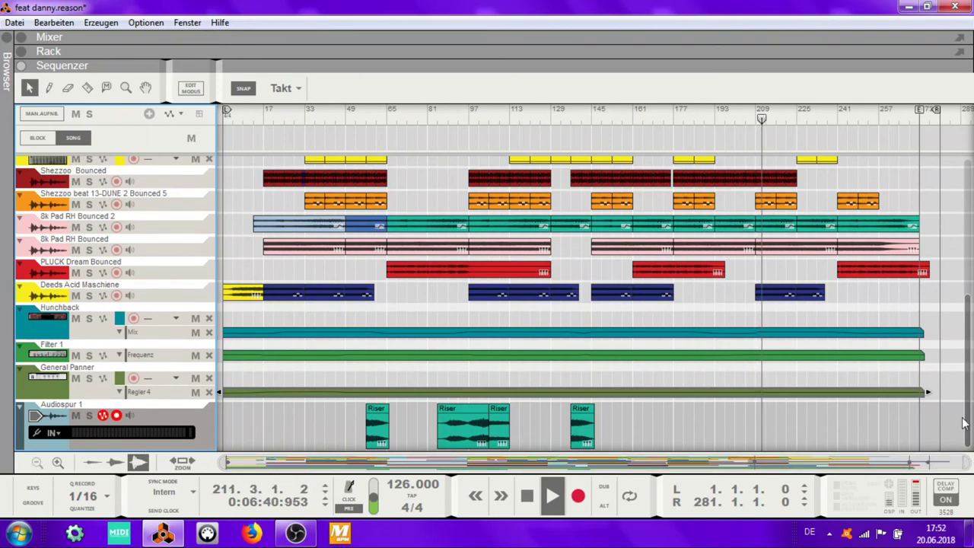
{"action": "left_click_drag", "start_coordinate": [964, 426], "coordinate": [965, 281]}
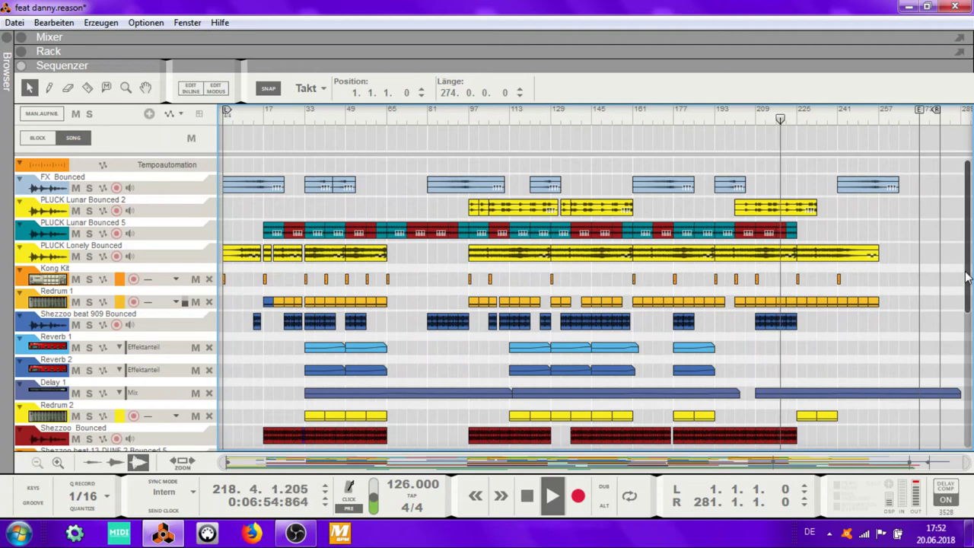
View the full mixer to check all channel levels during playback, then return to the sequencer.
{"action": "key", "text": "F5"}
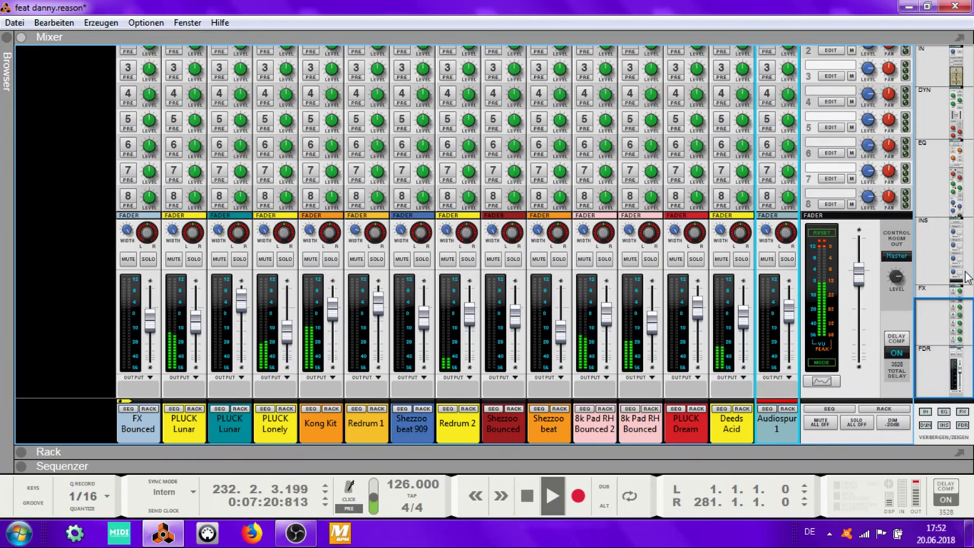
{"action": "key", "text": "F7"}
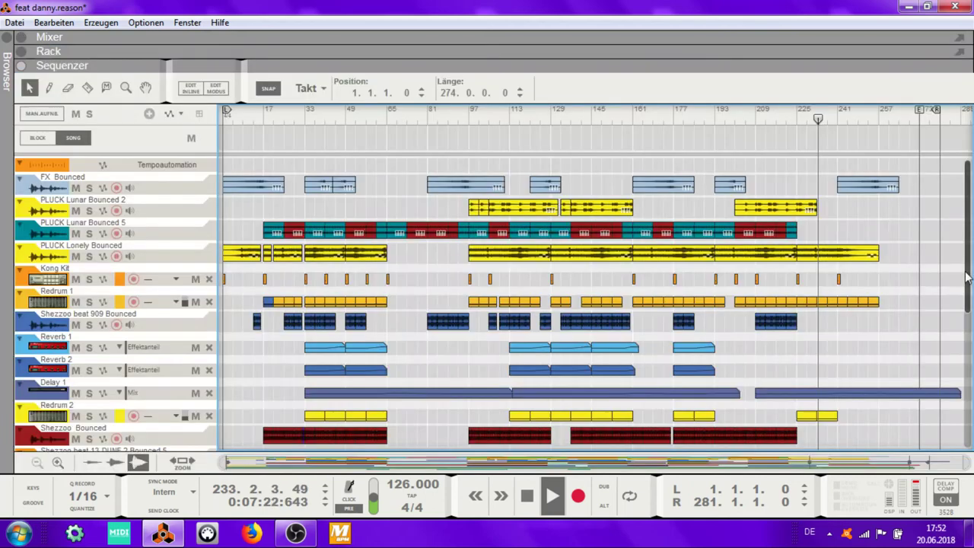